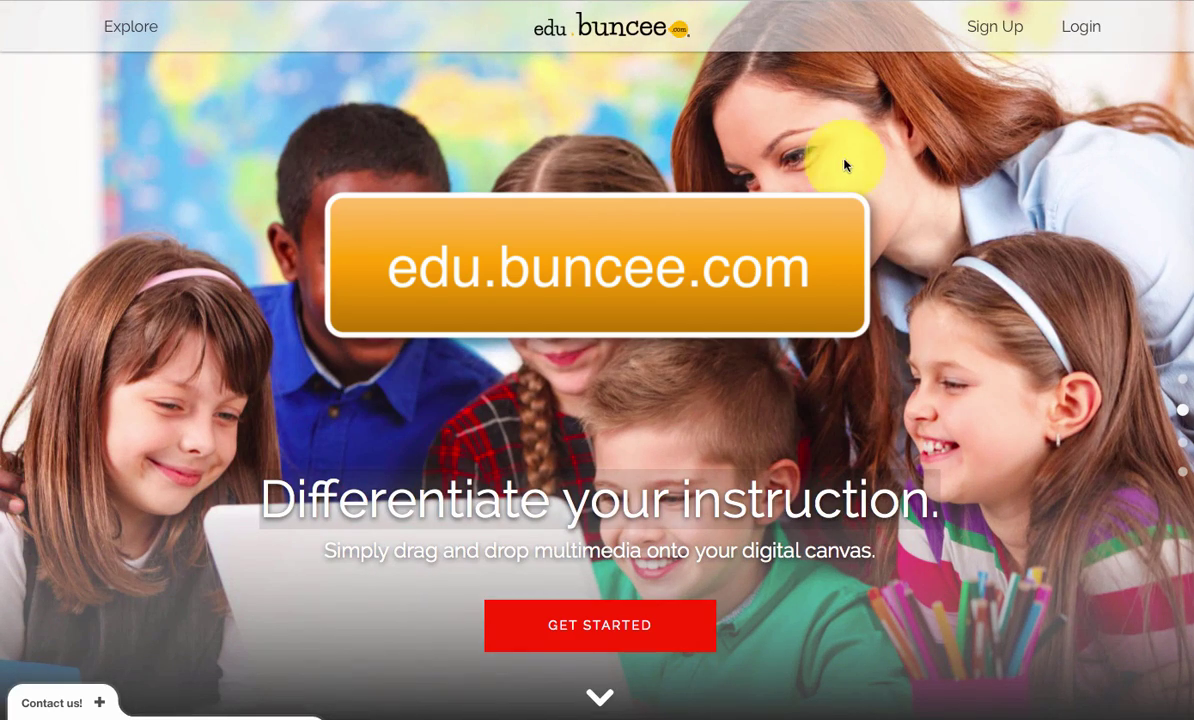
Sign in to Buncee as a student with the account username and password.
left_click(1082, 27)
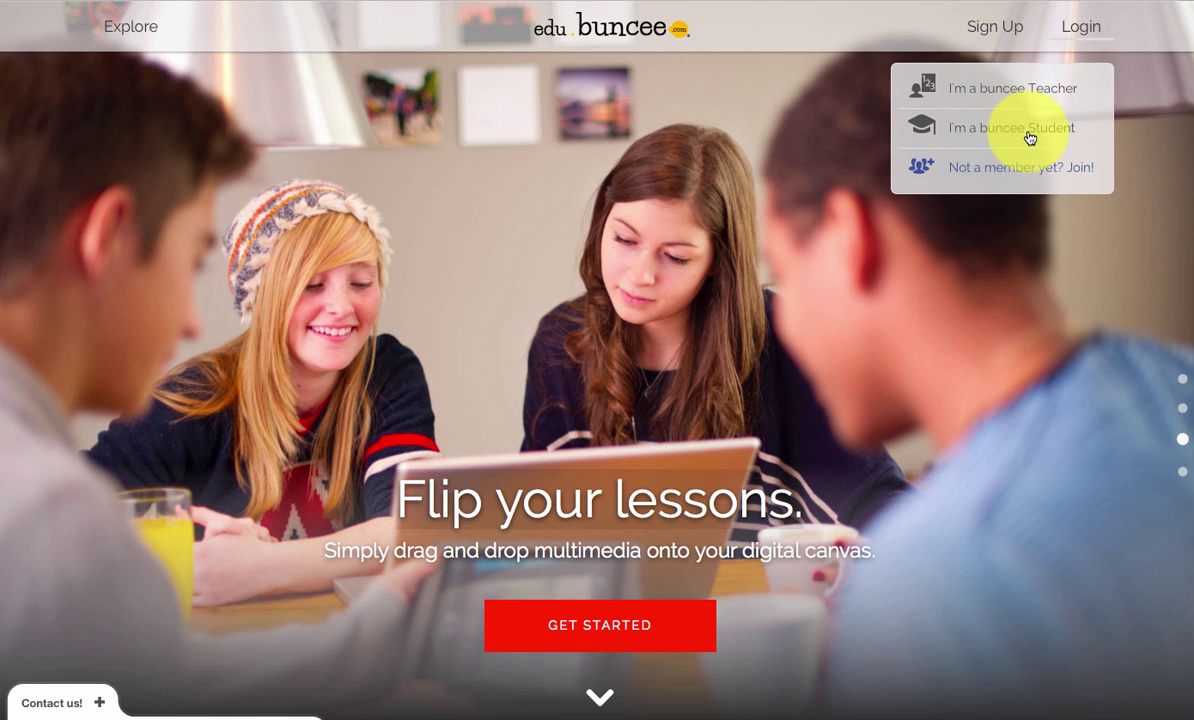
left_click(1030, 138)
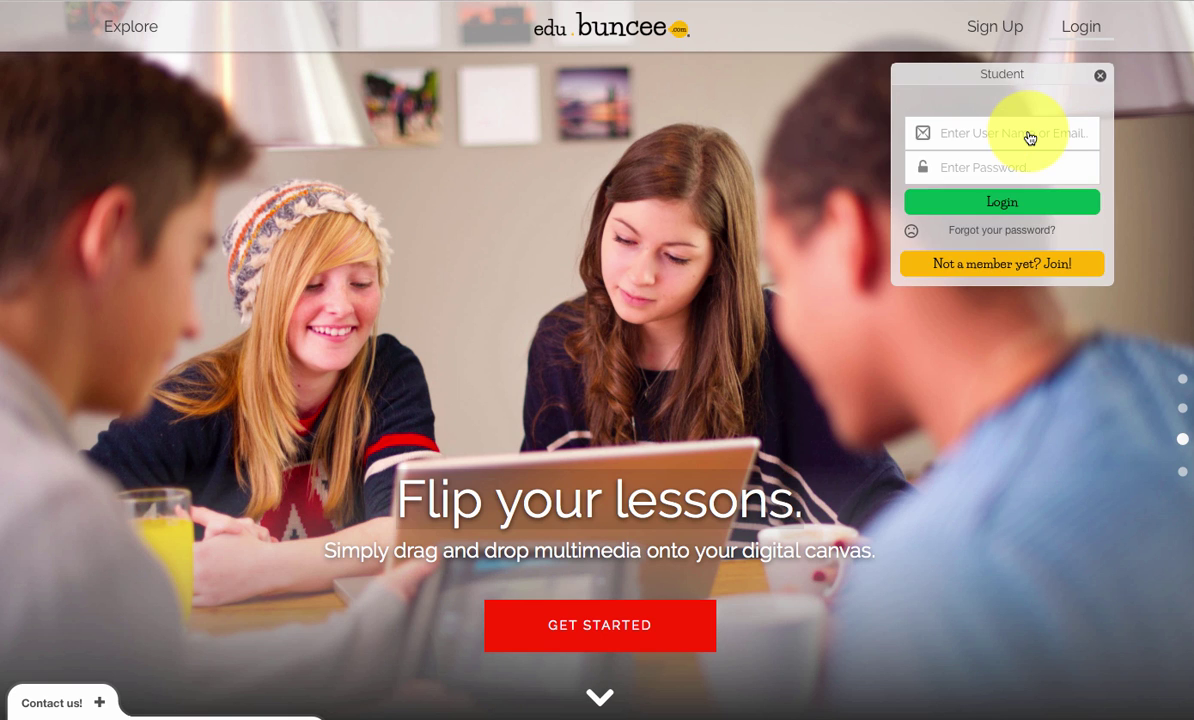
left_click(1030, 138)
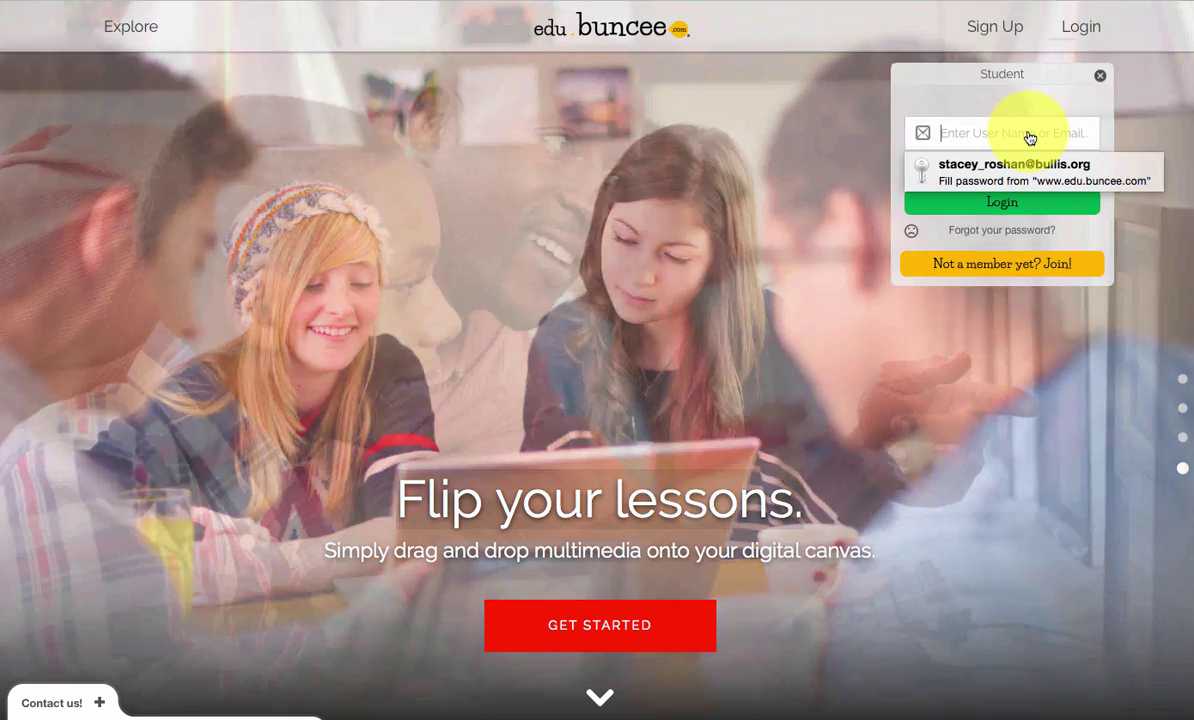
type("Test")
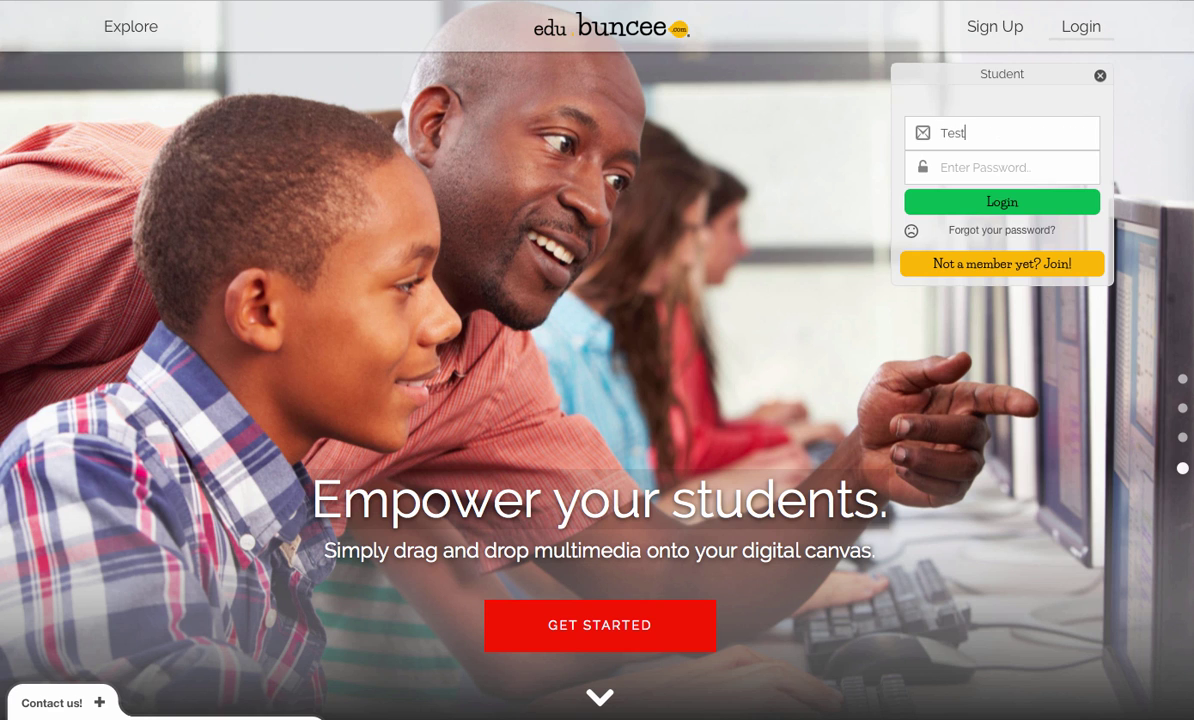
type("Acct")
left_click(985, 167)
type("*********")
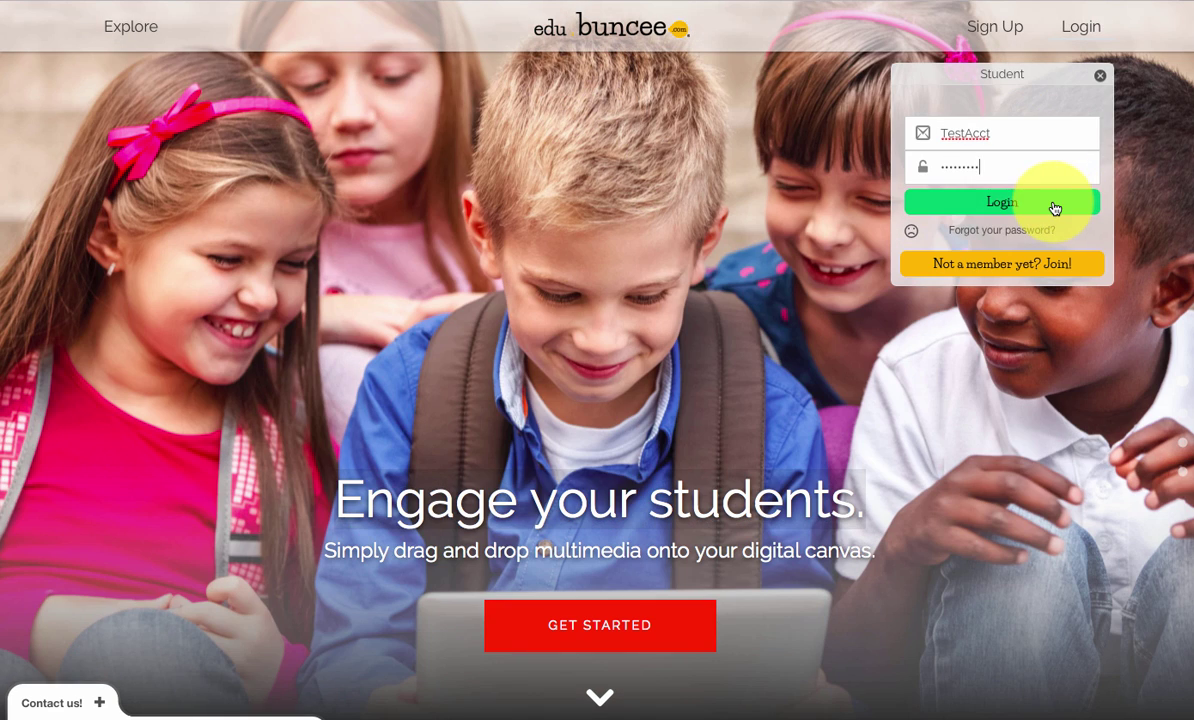
left_click(1054, 205)
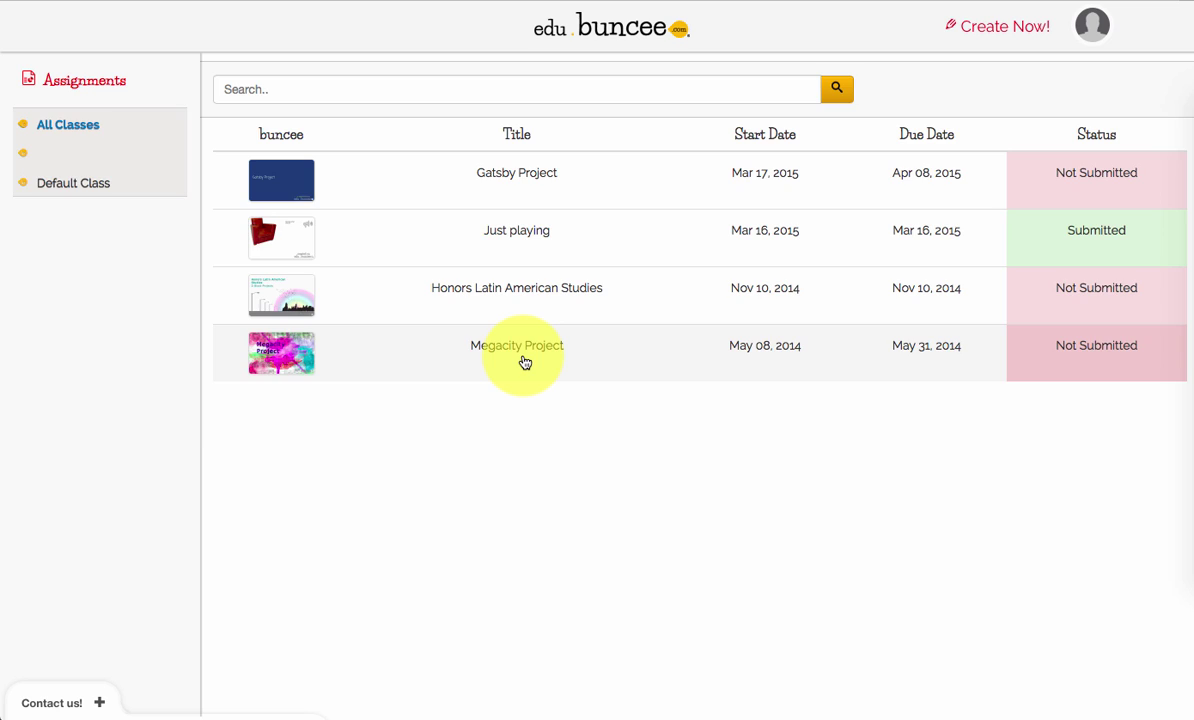
Start the Megacity Project buncee, hide the starter tips, and leave the title unchanged.
left_click(524, 361)
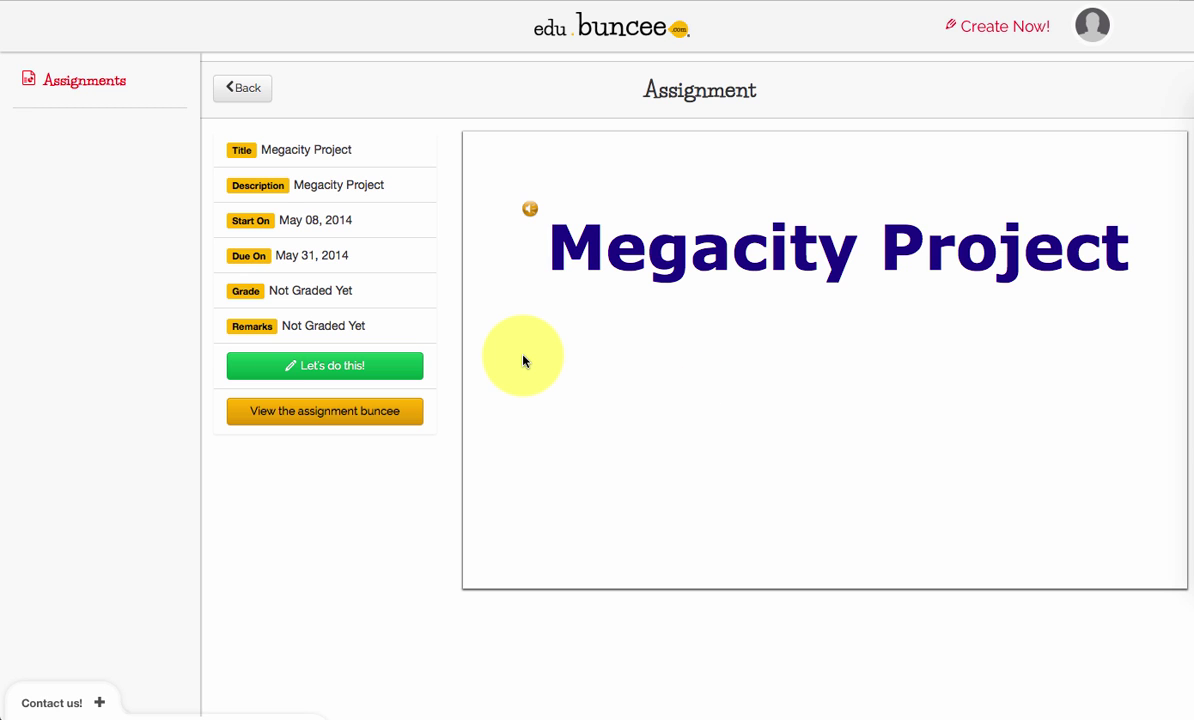
left_click(397, 373)
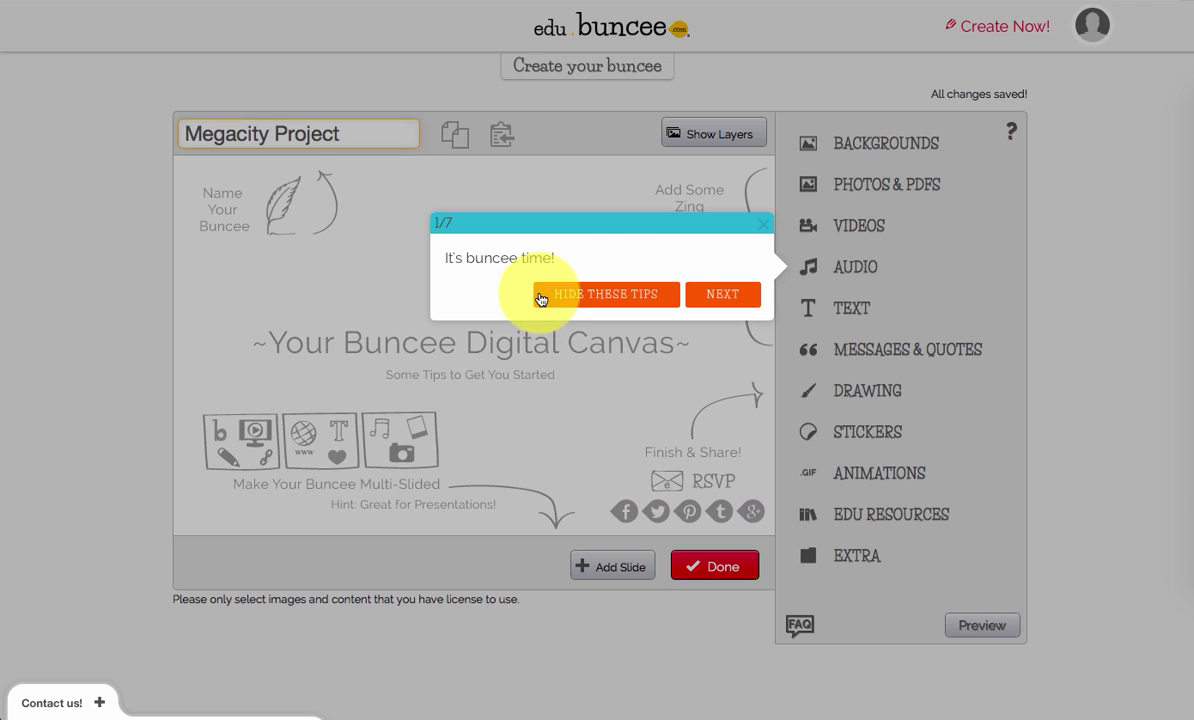
left_click(762, 231)
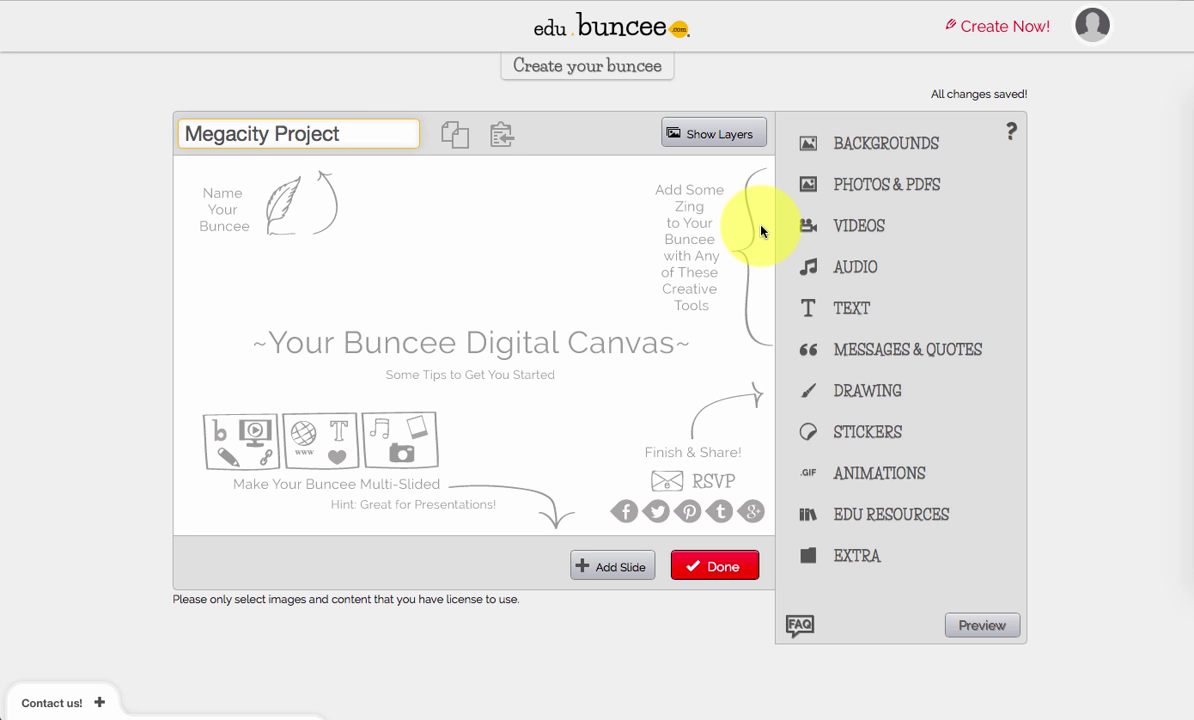
left_click(318, 133)
left_click_drag(341, 130, 168, 123)
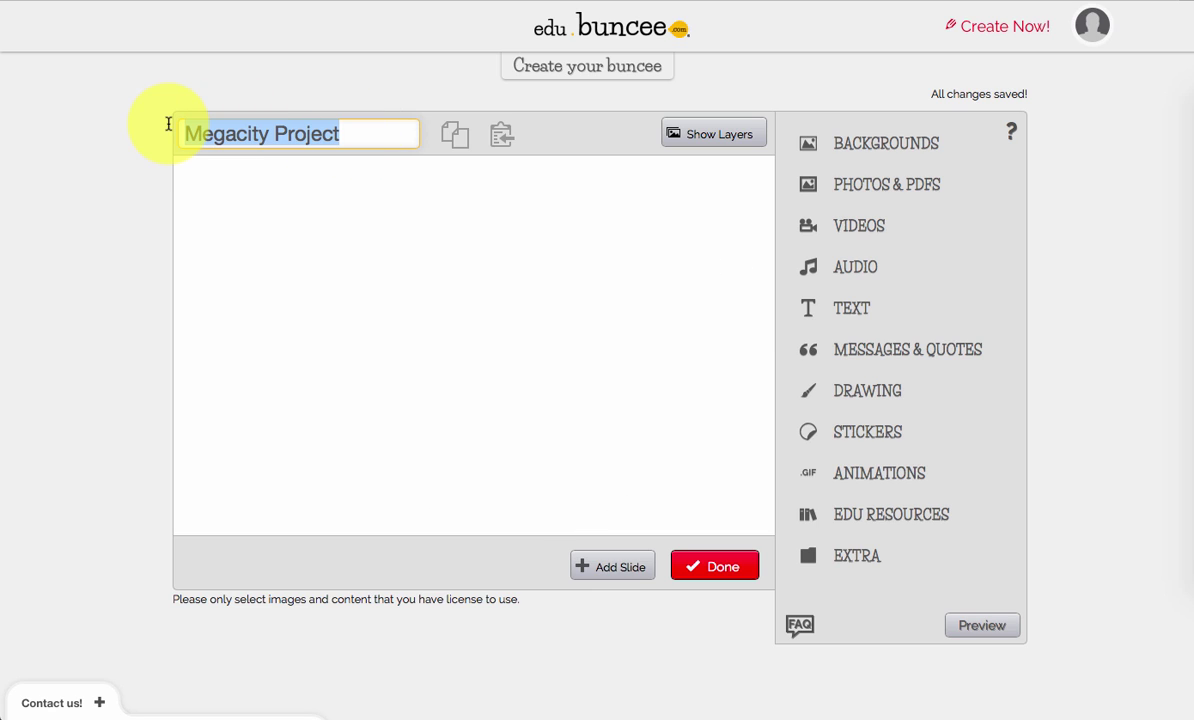
left_click(377, 355)
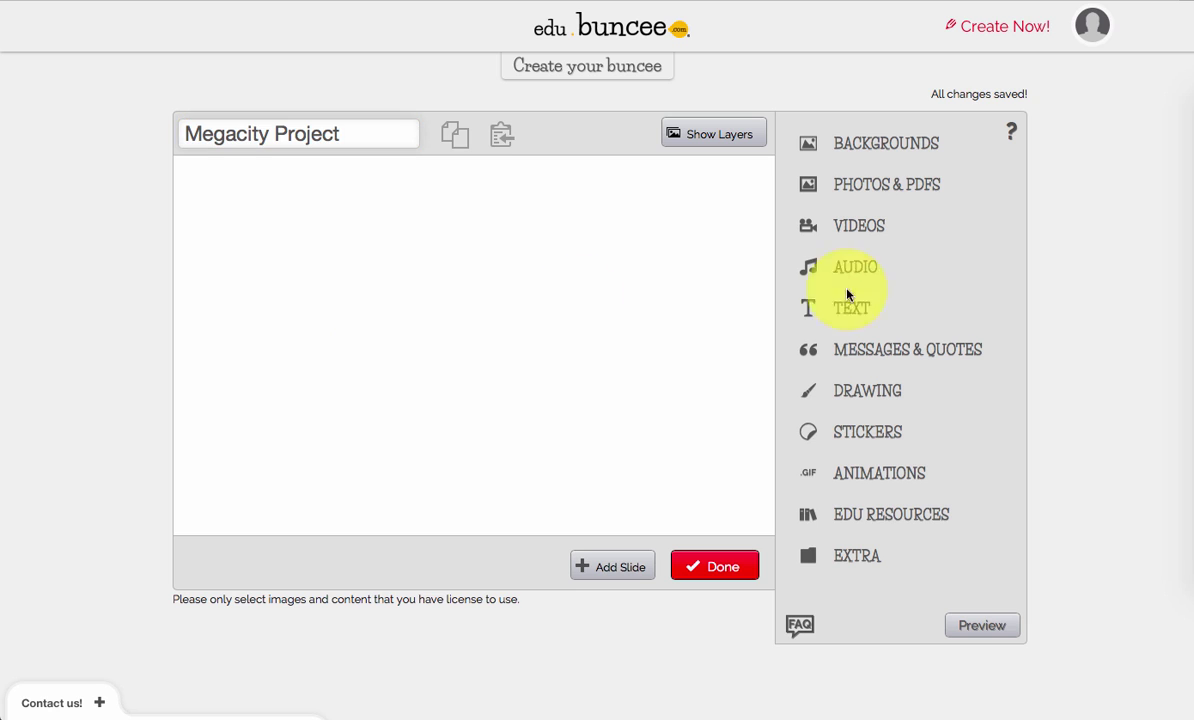
Browse the built-in Buncee backgrounds, including the Art set, then close the gallery.
left_click(883, 149)
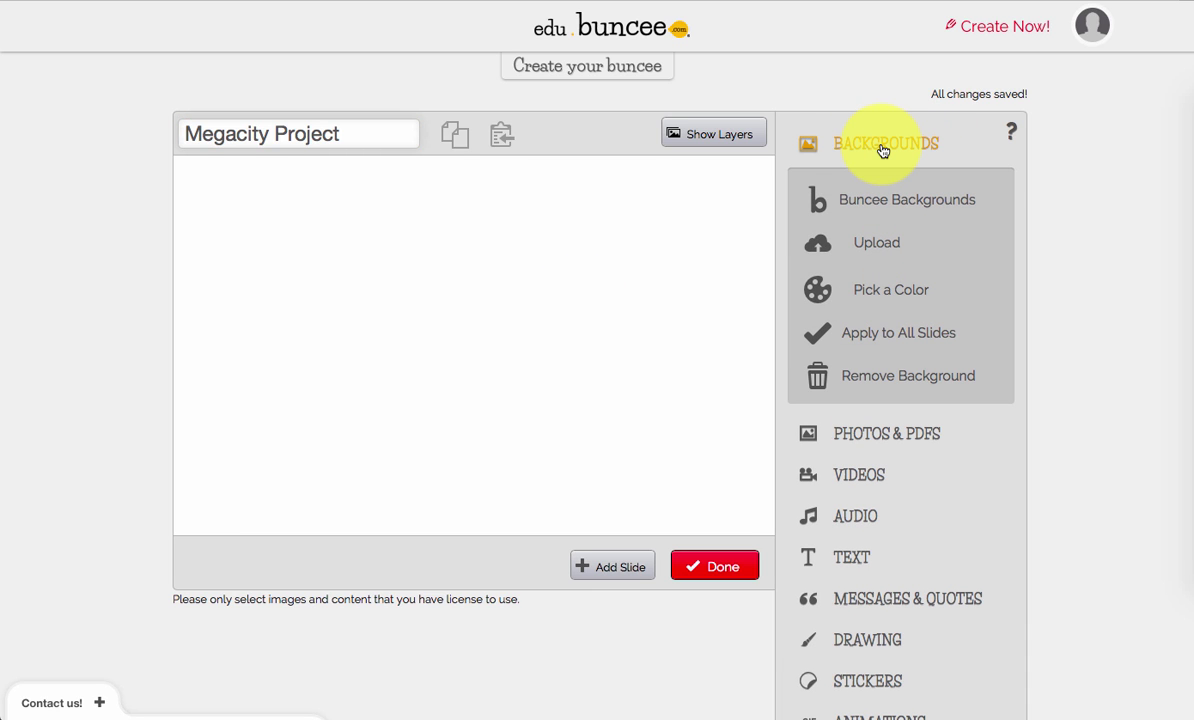
left_click(880, 200)
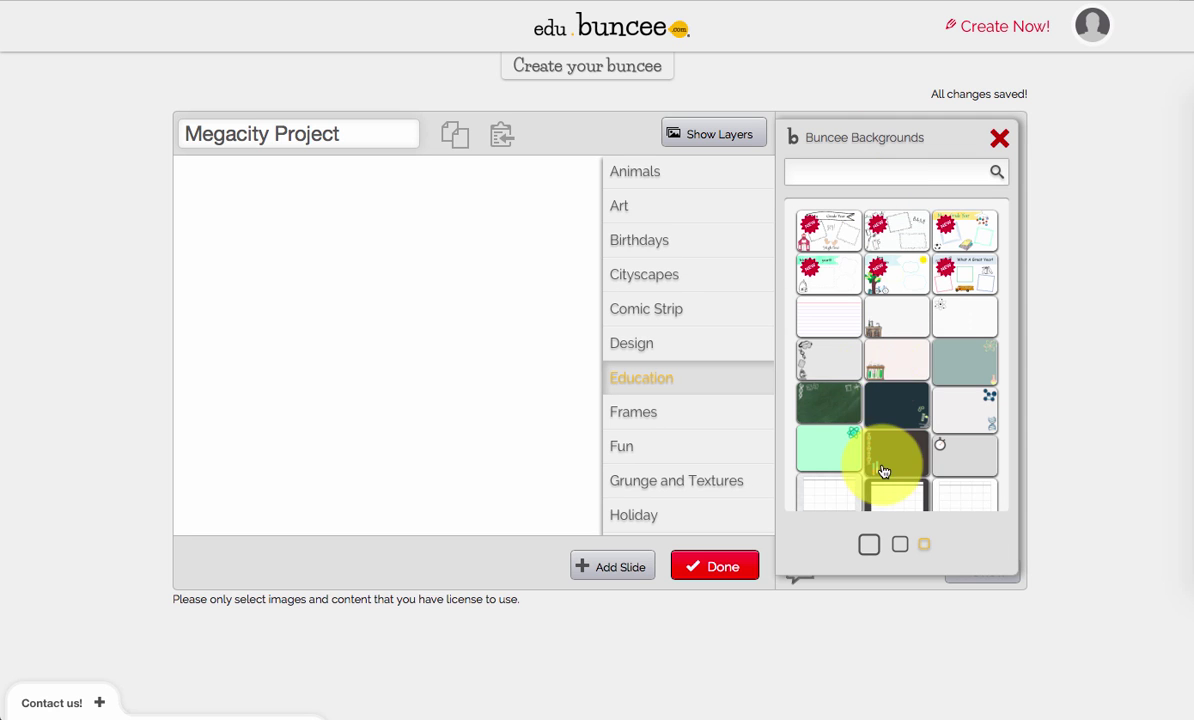
left_click(676, 207)
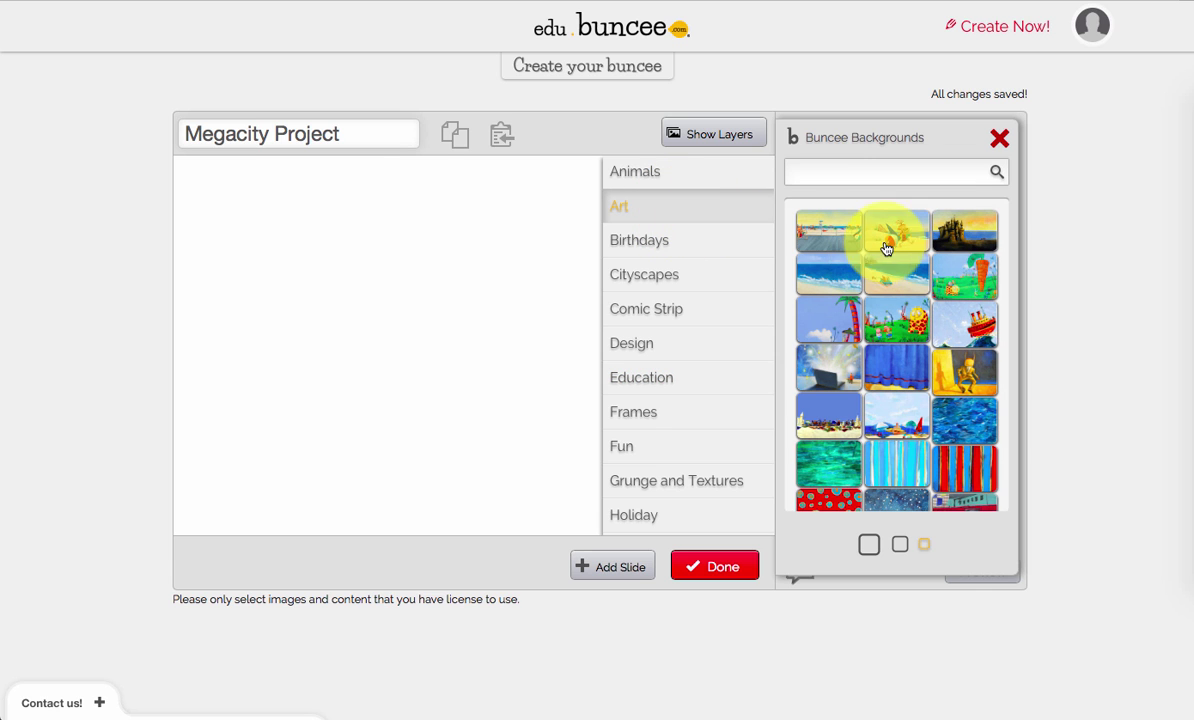
left_click(945, 167)
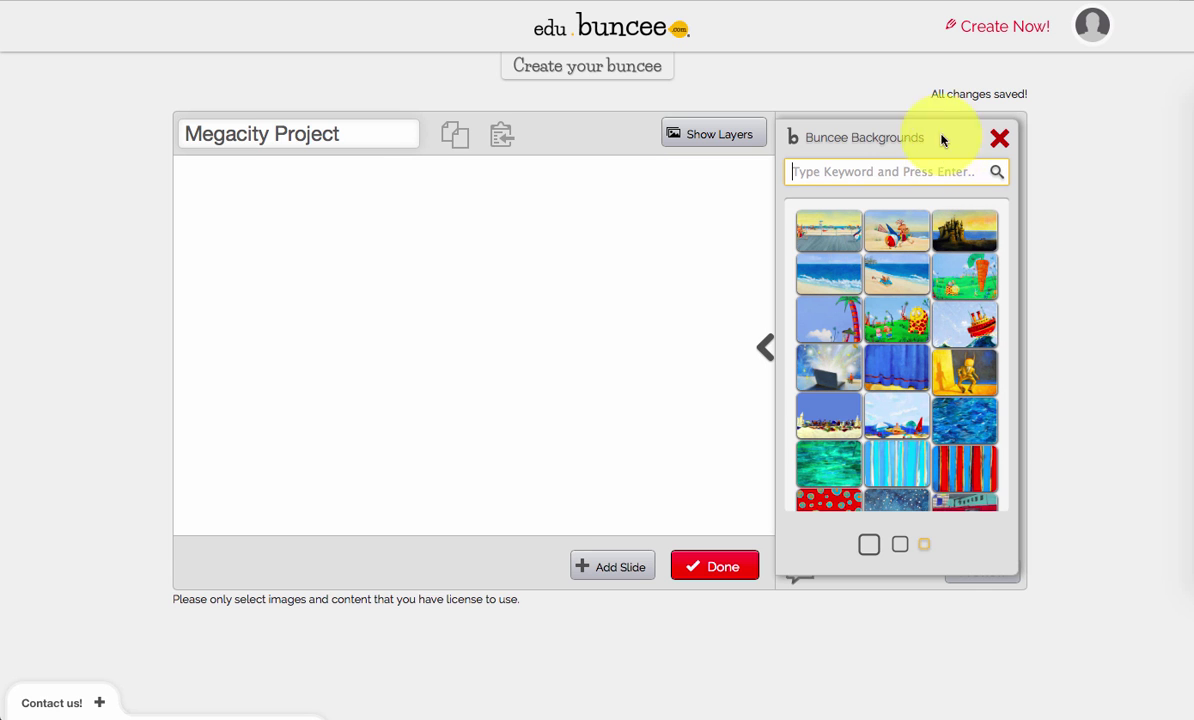
left_click(1001, 141)
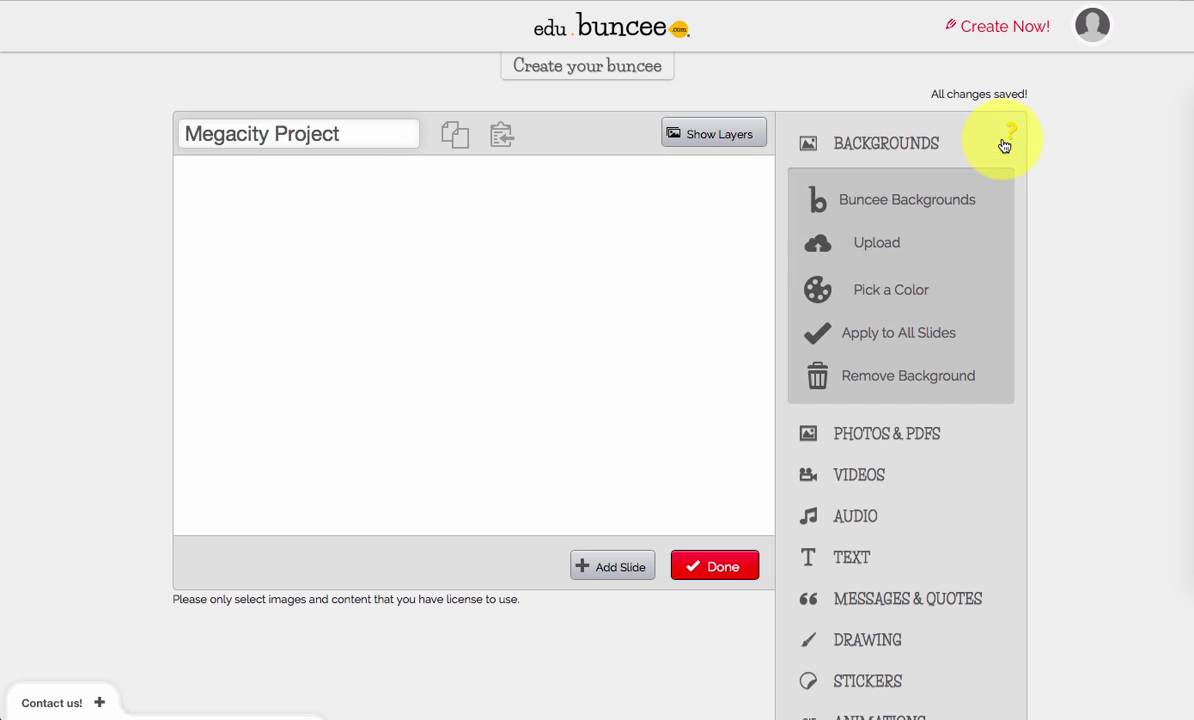
Set the slide background to a solid purple colour.
left_click(875, 296)
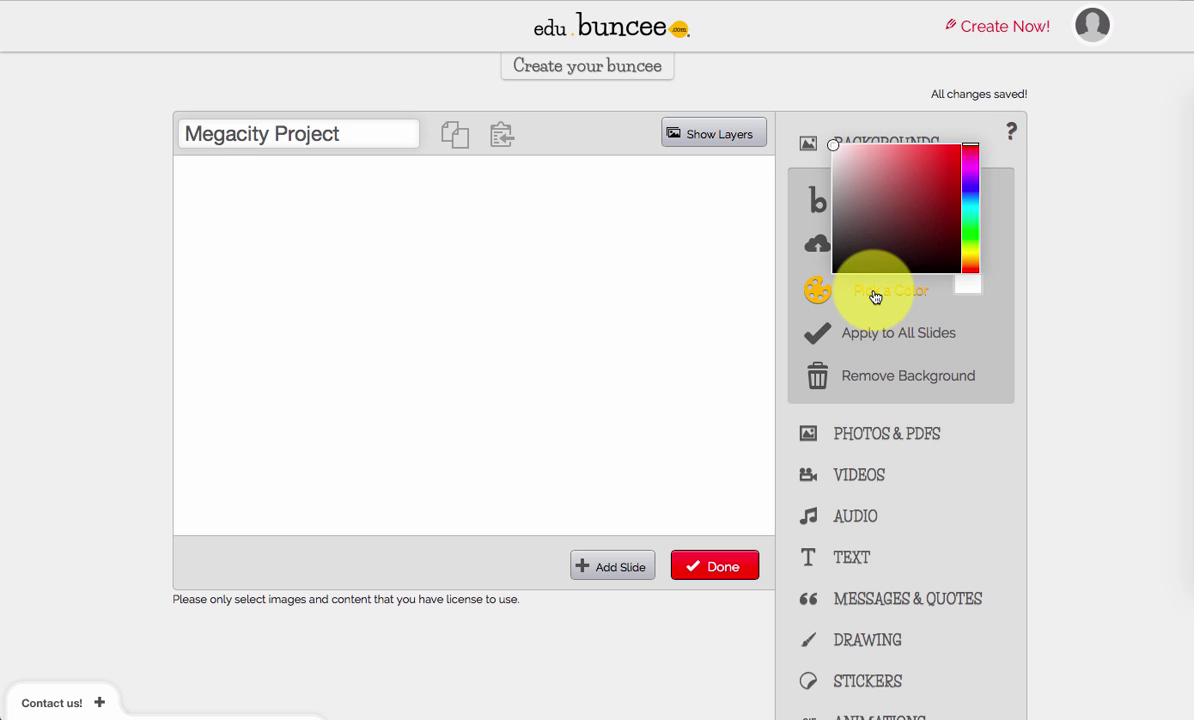
left_click(969, 185)
left_click(890, 192)
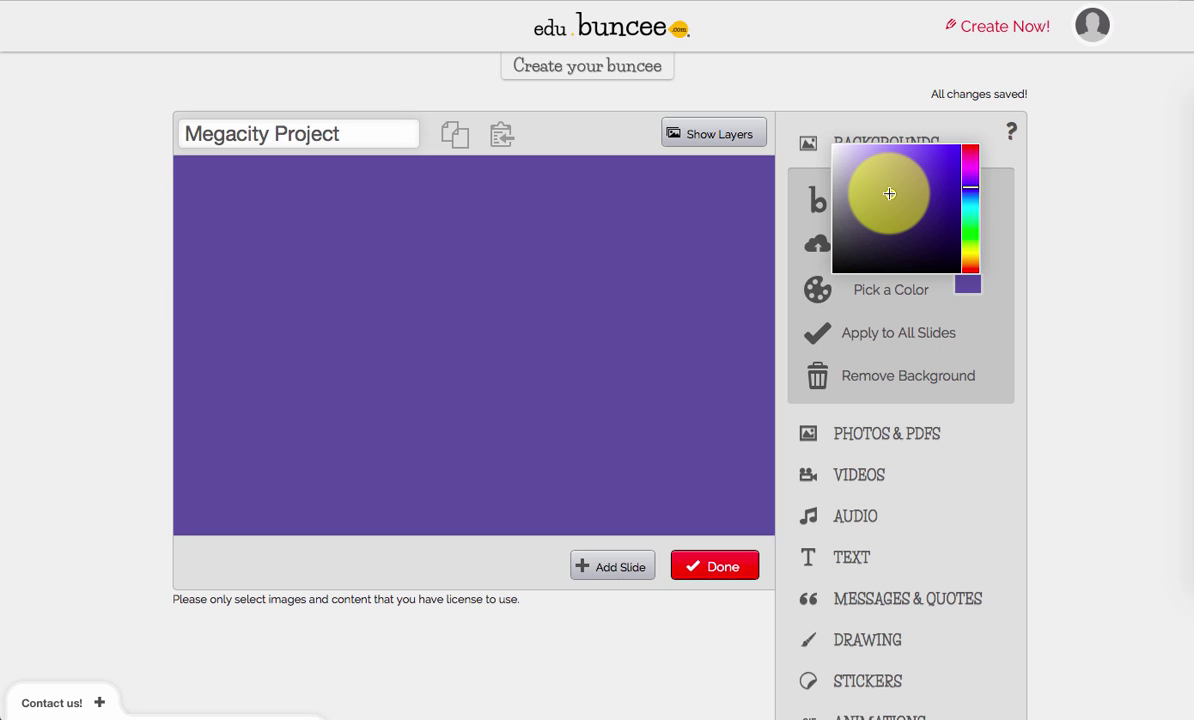
left_click(900, 146)
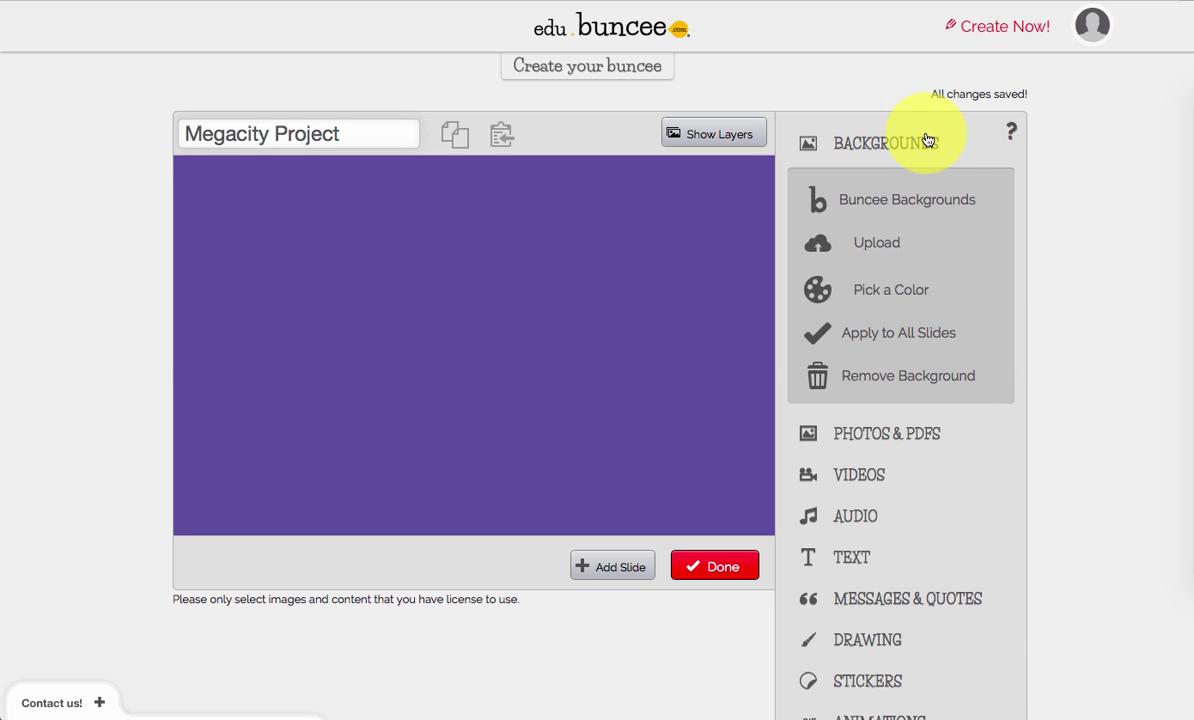
left_click(928, 141)
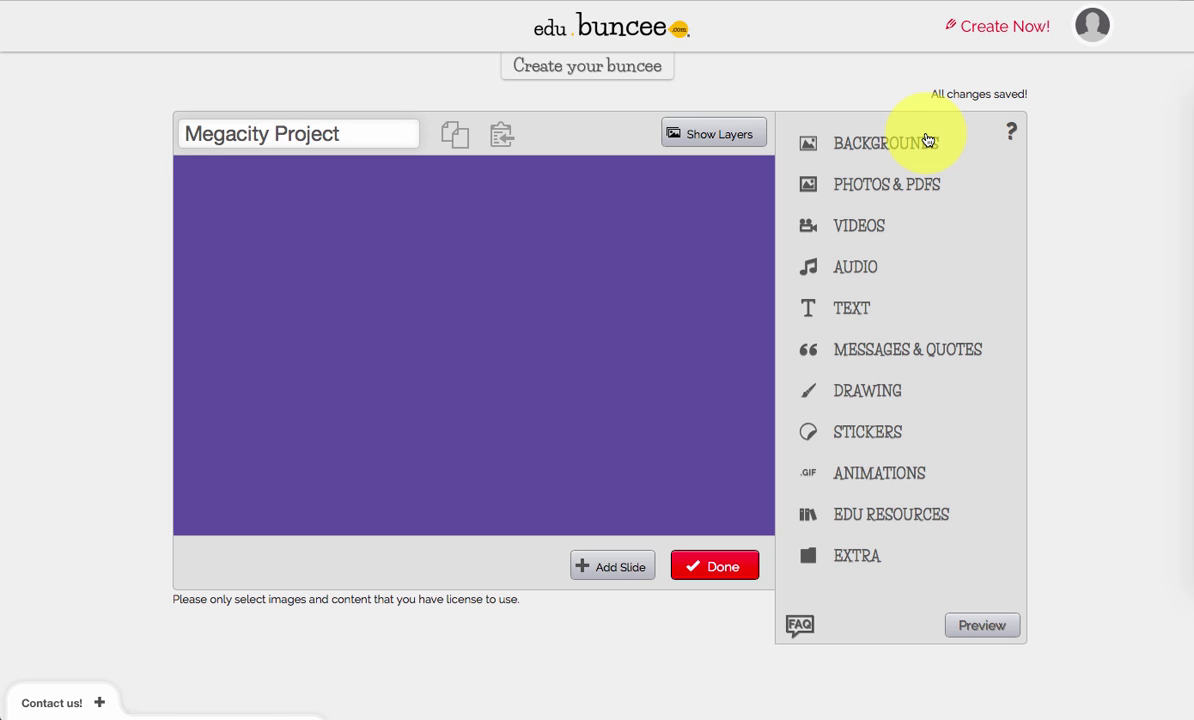
Search web images for 'italy' and place the Italy map on the slide.
left_click(912, 191)
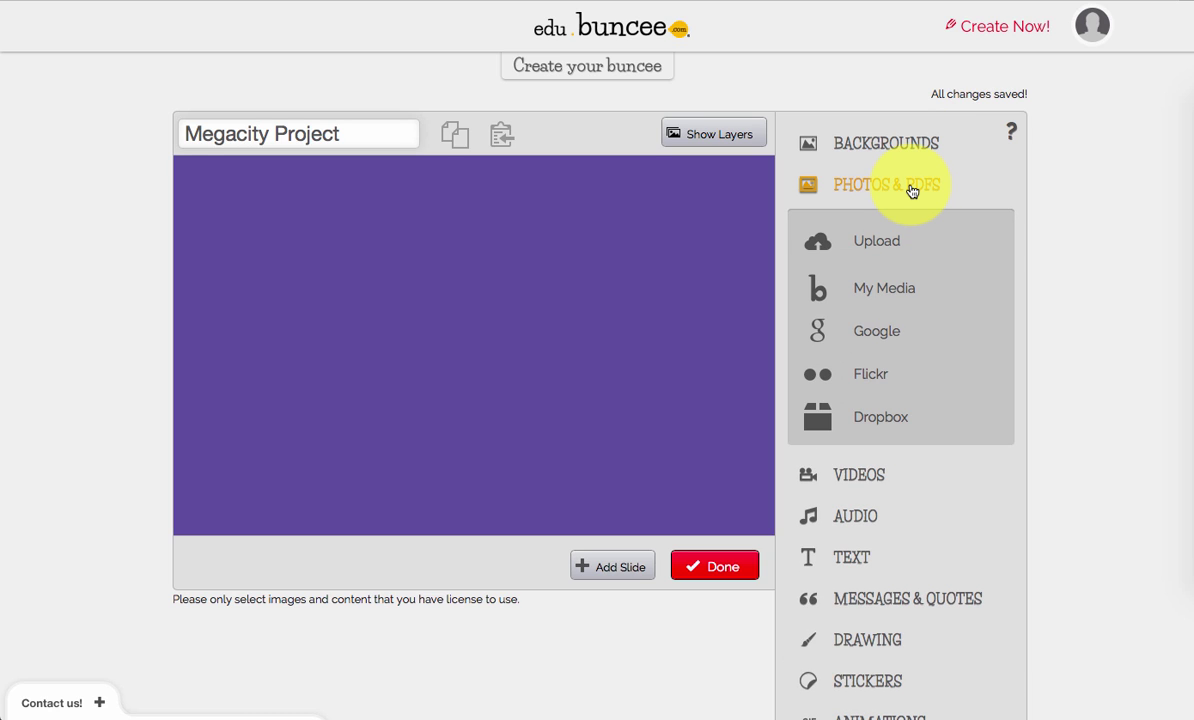
left_click(877, 337)
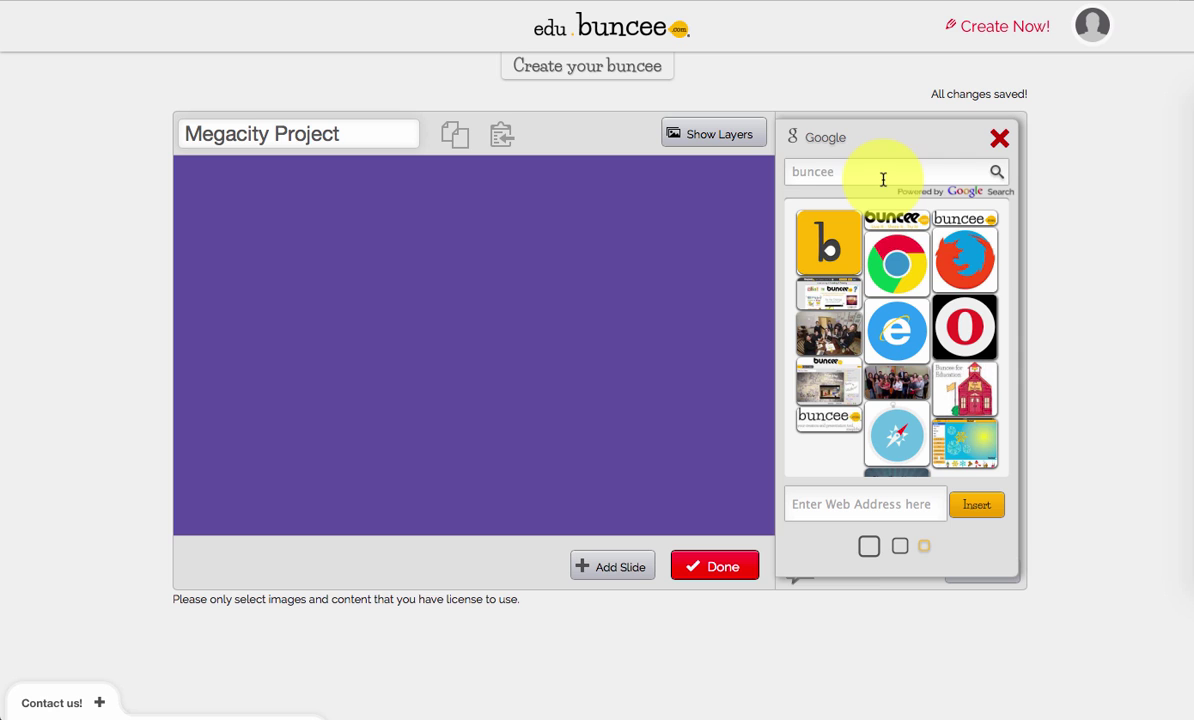
left_click(883, 176)
type("italy")
key("Return")
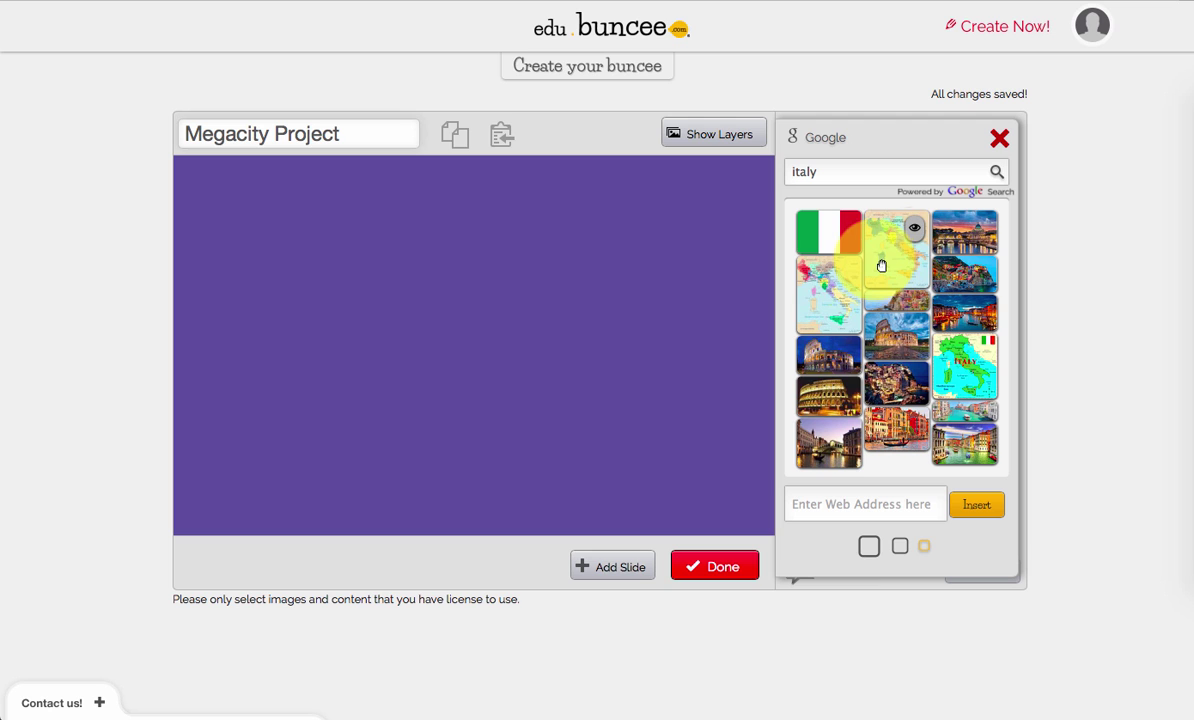
left_click_drag(881, 265, 285, 274)
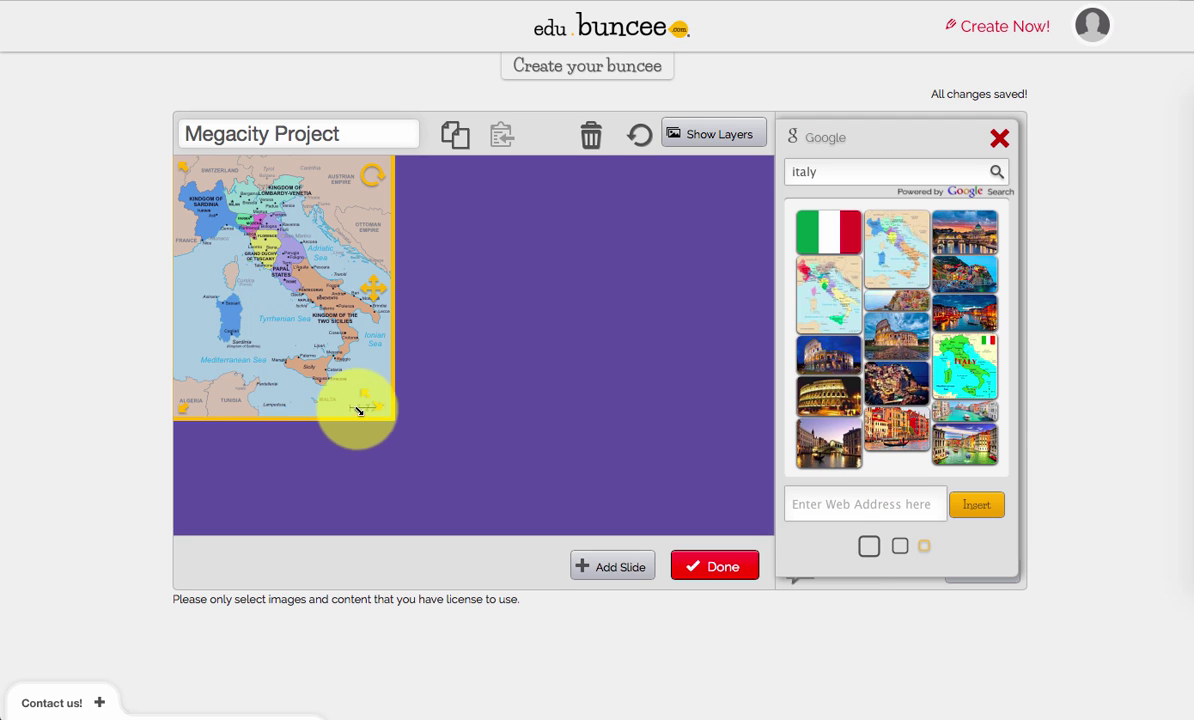
Resize the Italy map, tilt it counter-clockwise, and close the image search.
mouse_move(358, 410)
left_mouse_down()
mouse_move(376, 405)
mouse_move(490, 490)
mouse_move(378, 405)
left_mouse_up()
left_click_drag(346, 178, 733, 432)
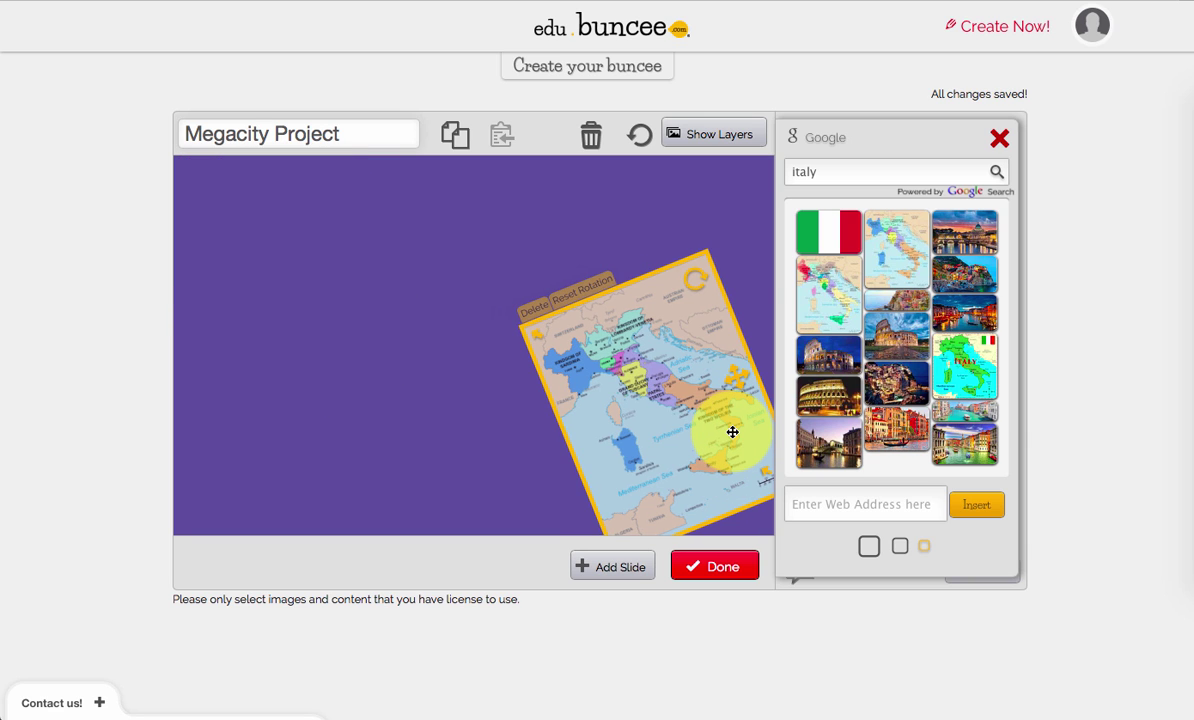
left_click(746, 246)
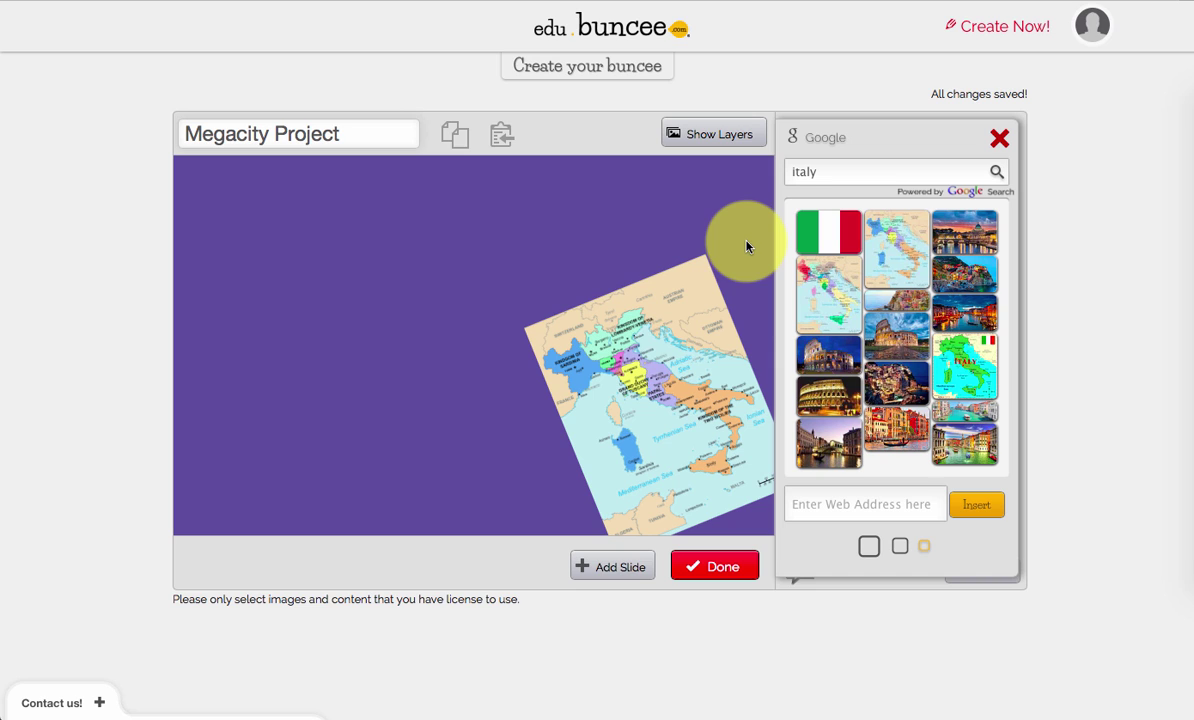
left_click(663, 354)
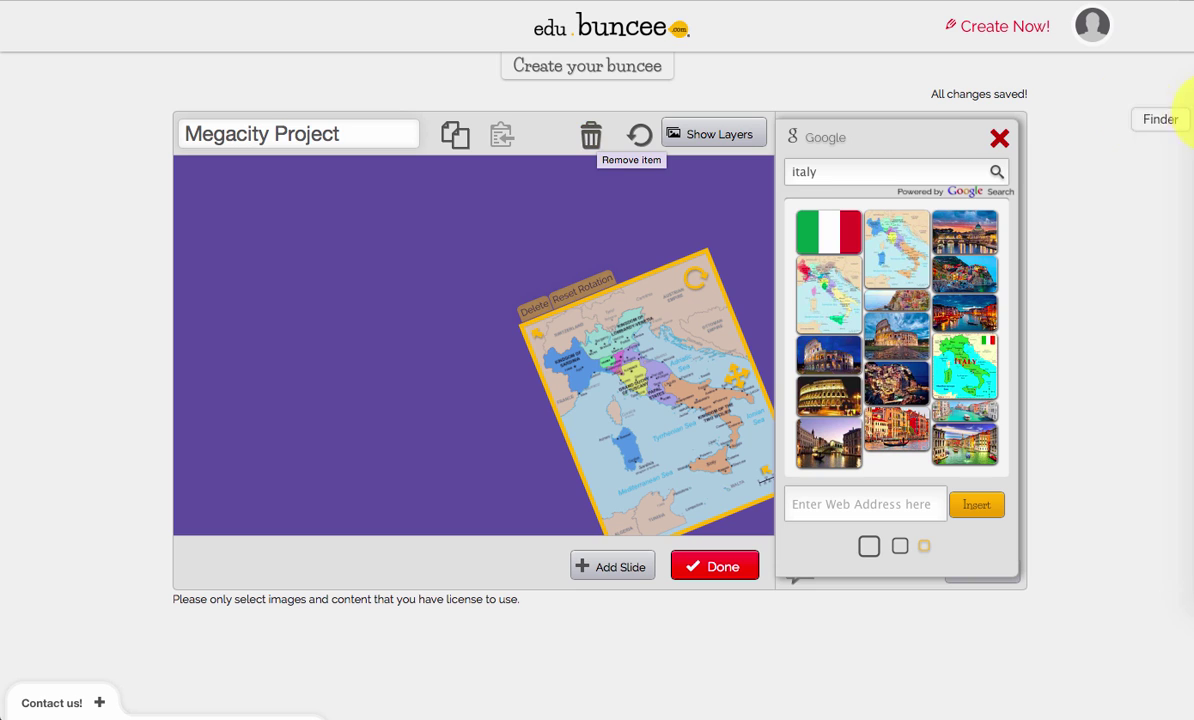
left_click(1005, 138)
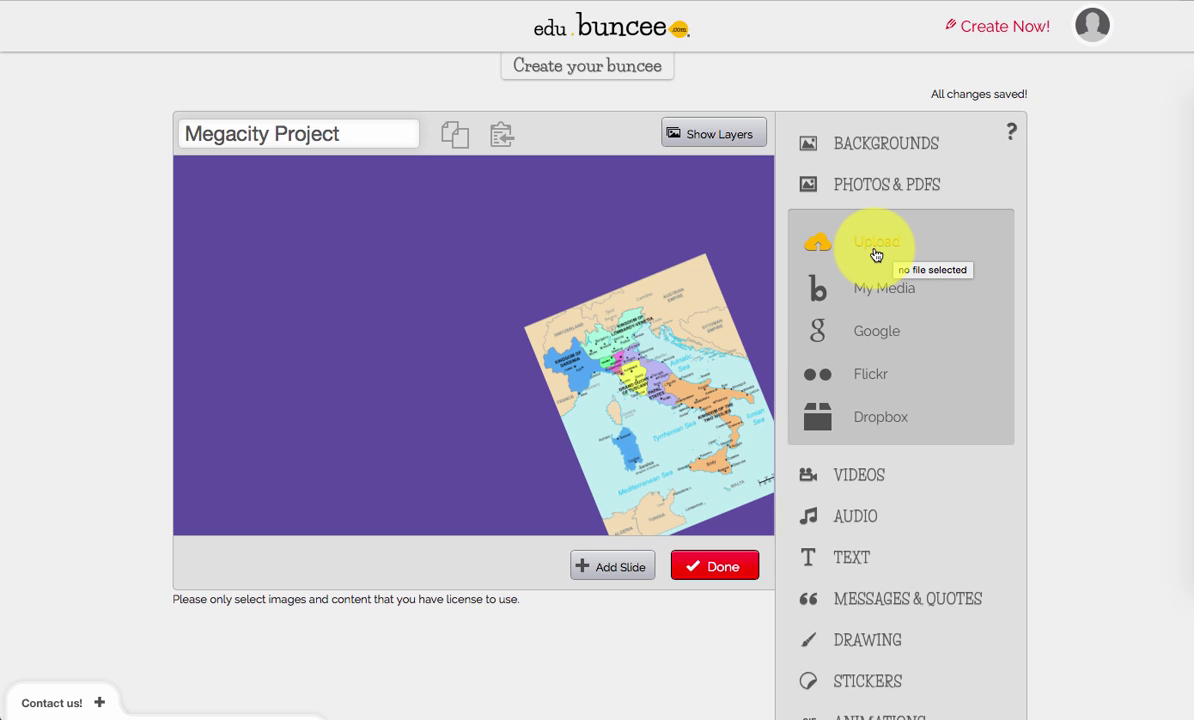
Search YouTube for 'italy trip' videos.
left_click(918, 193)
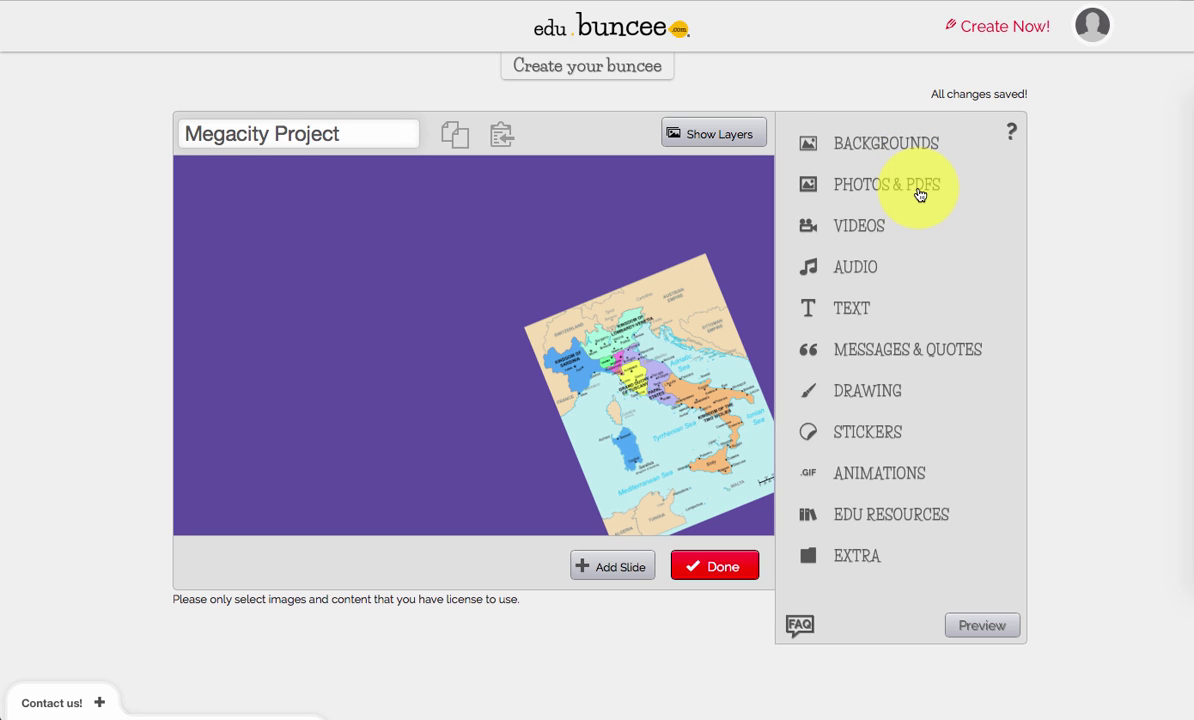
left_click(875, 233)
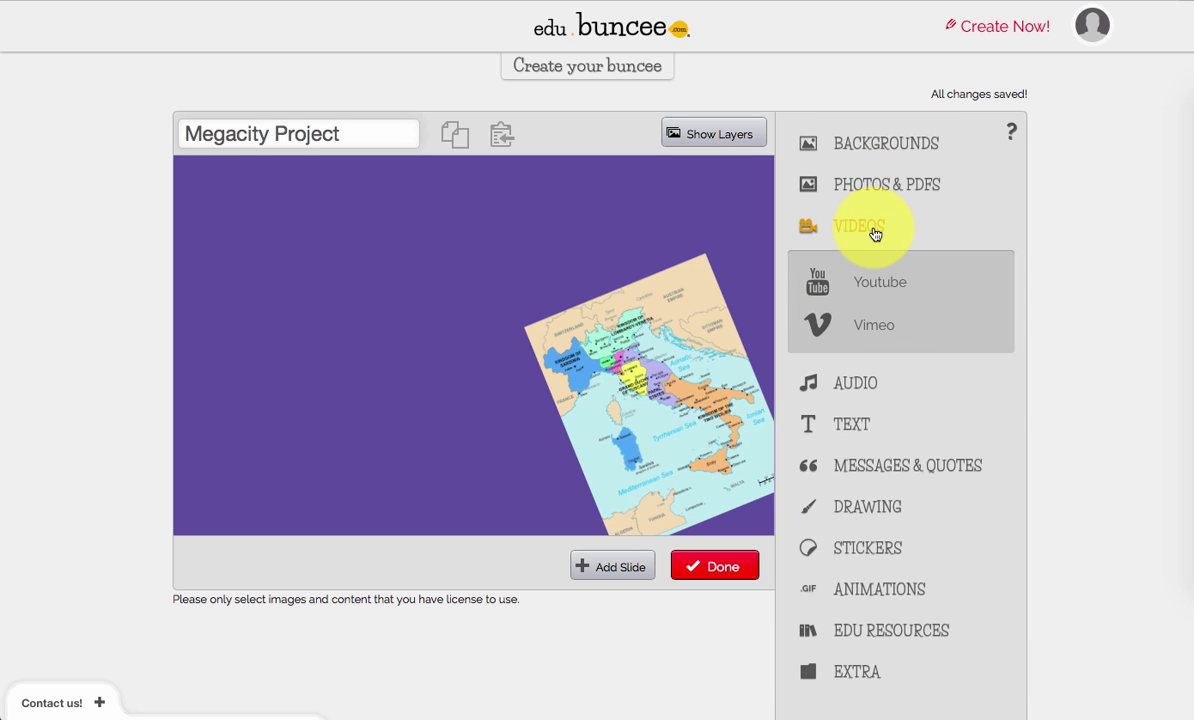
left_click(871, 283)
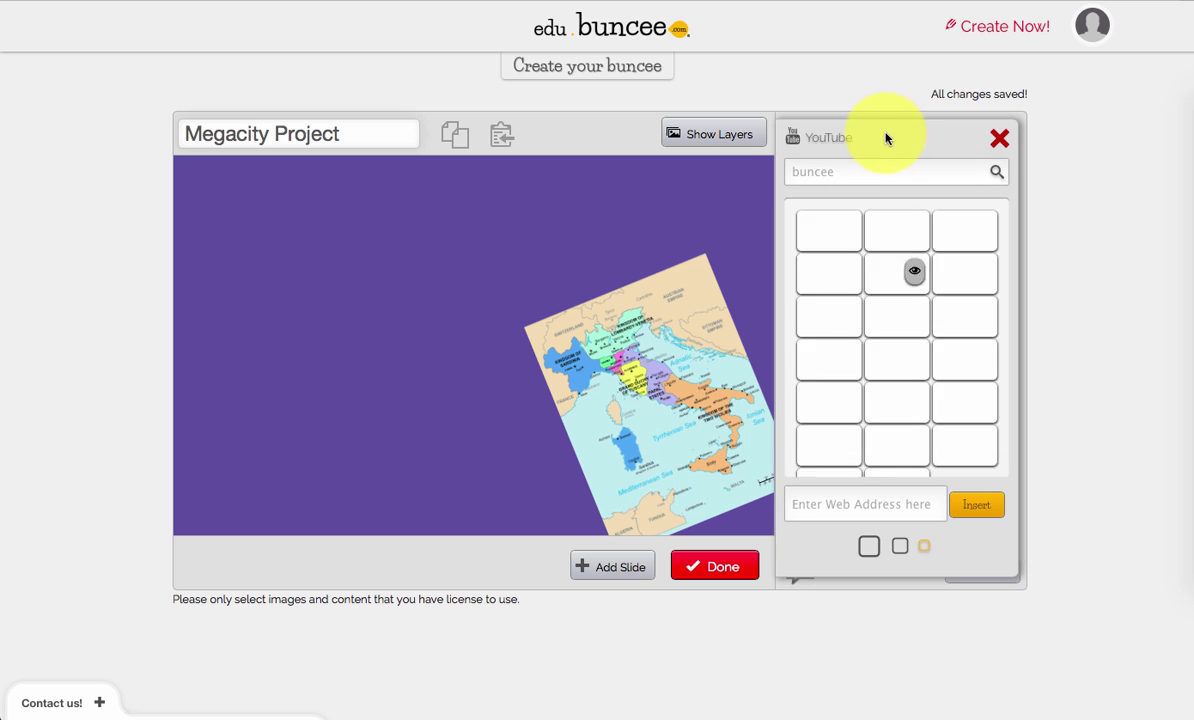
left_click(879, 173)
type("italy trip")
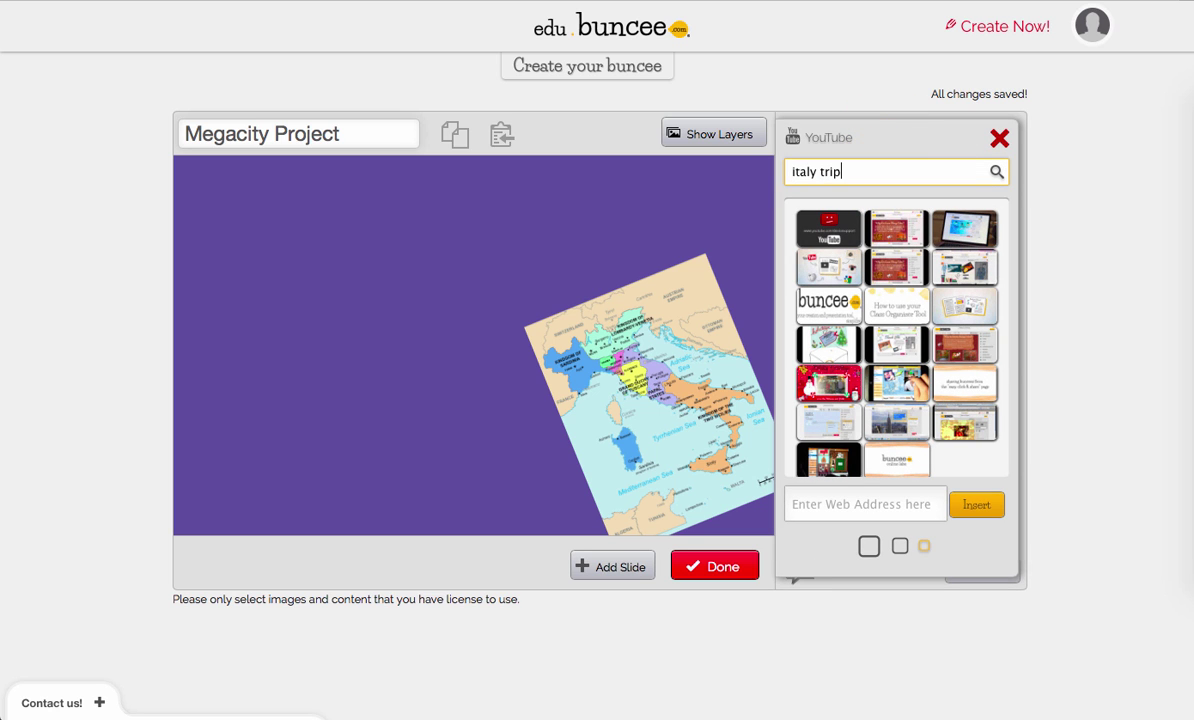
key("Return")
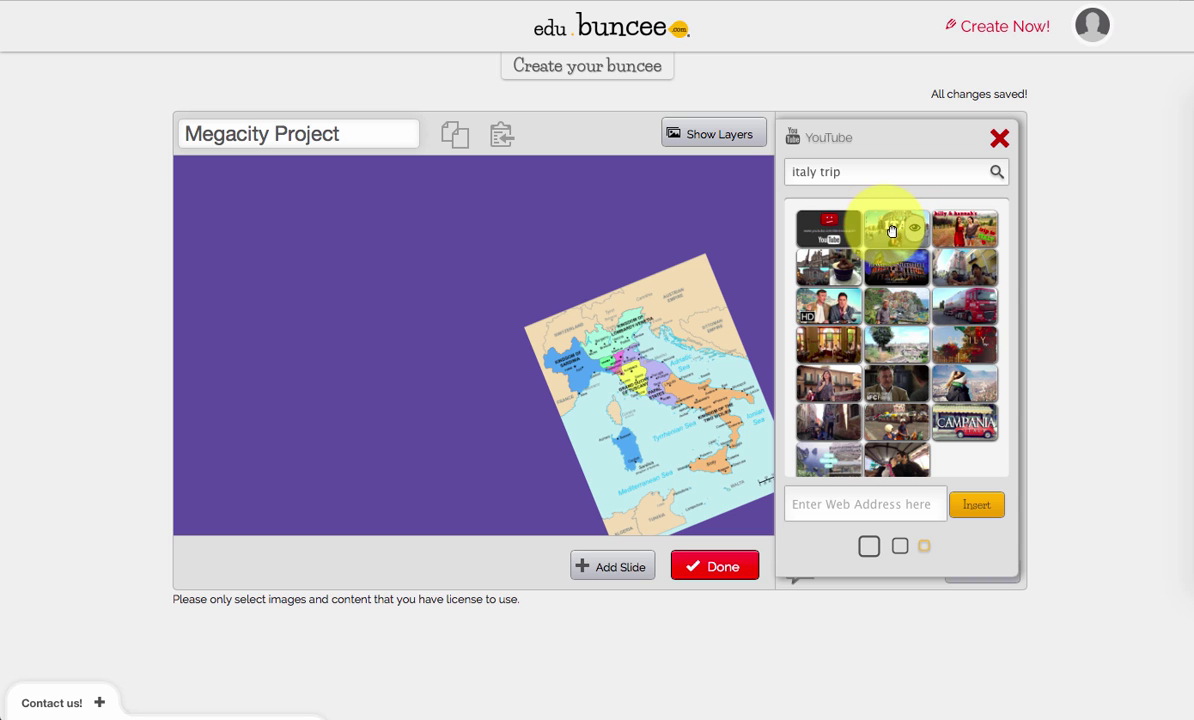
Add the ITALY video to the slide, shrunk and placed at the lower-left.
left_click_drag(887, 226, 275, 235)
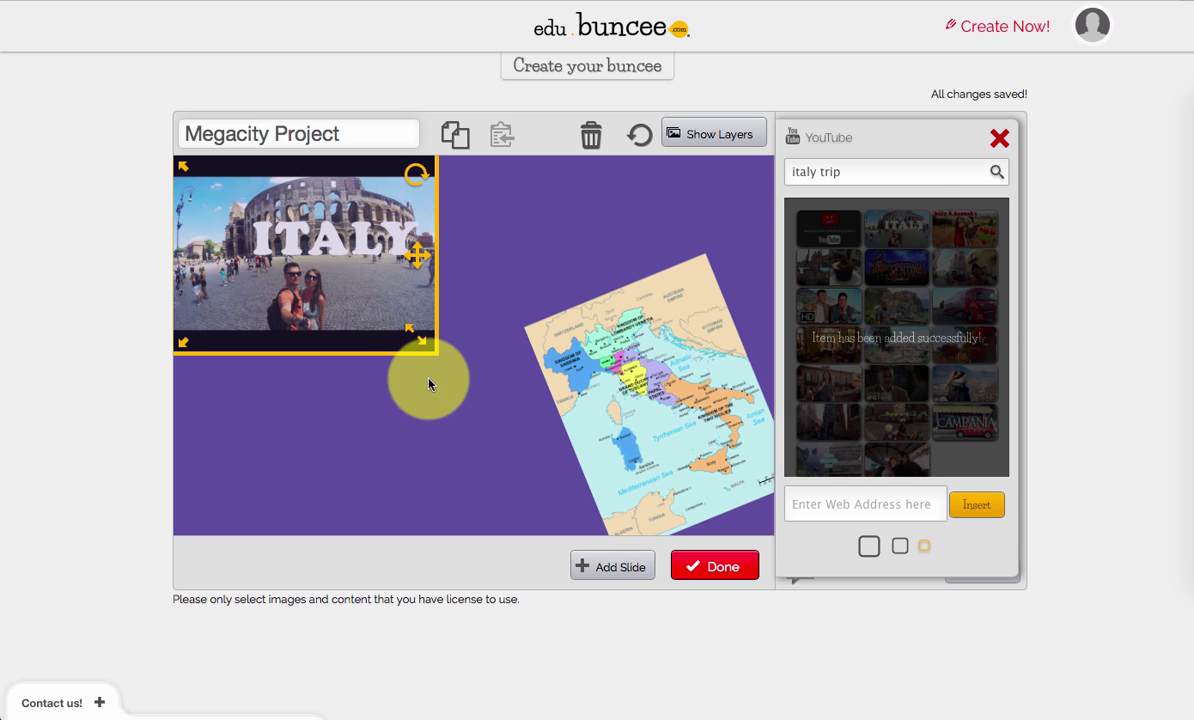
left_click_drag(409, 336, 338, 295)
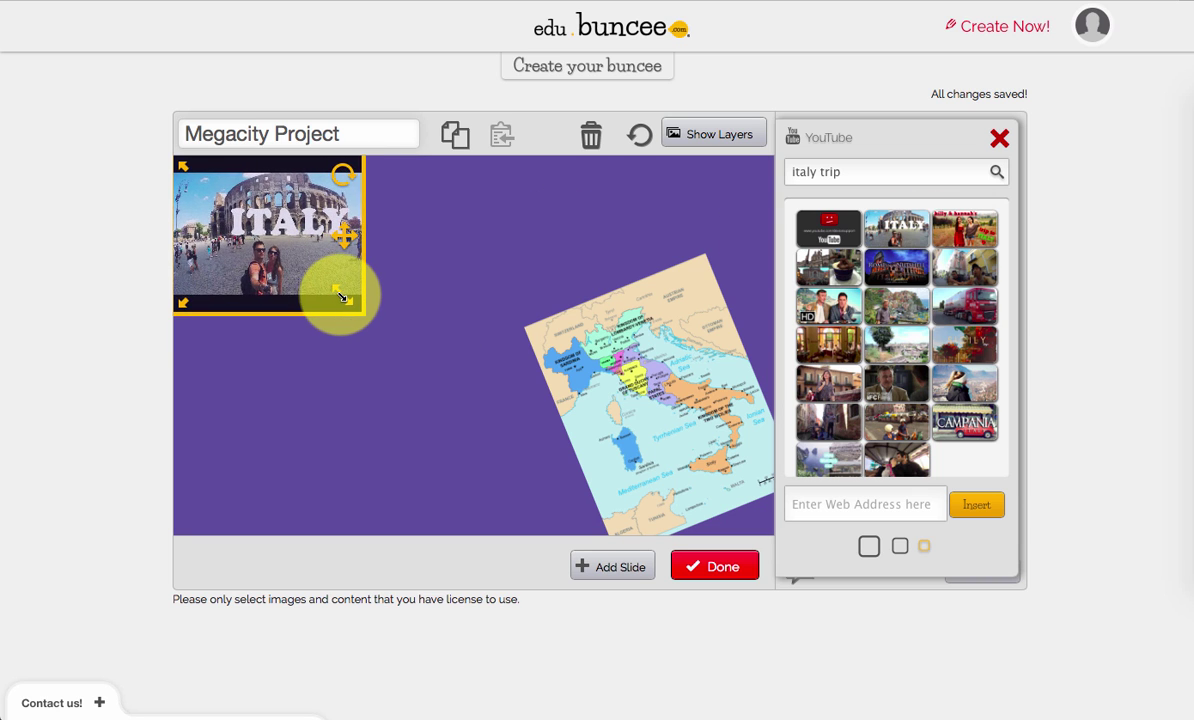
left_click_drag(346, 231, 357, 448)
mouse_move(196, 374)
left_mouse_down()
mouse_move(208, 394)
mouse_move(192, 396)
left_mouse_up()
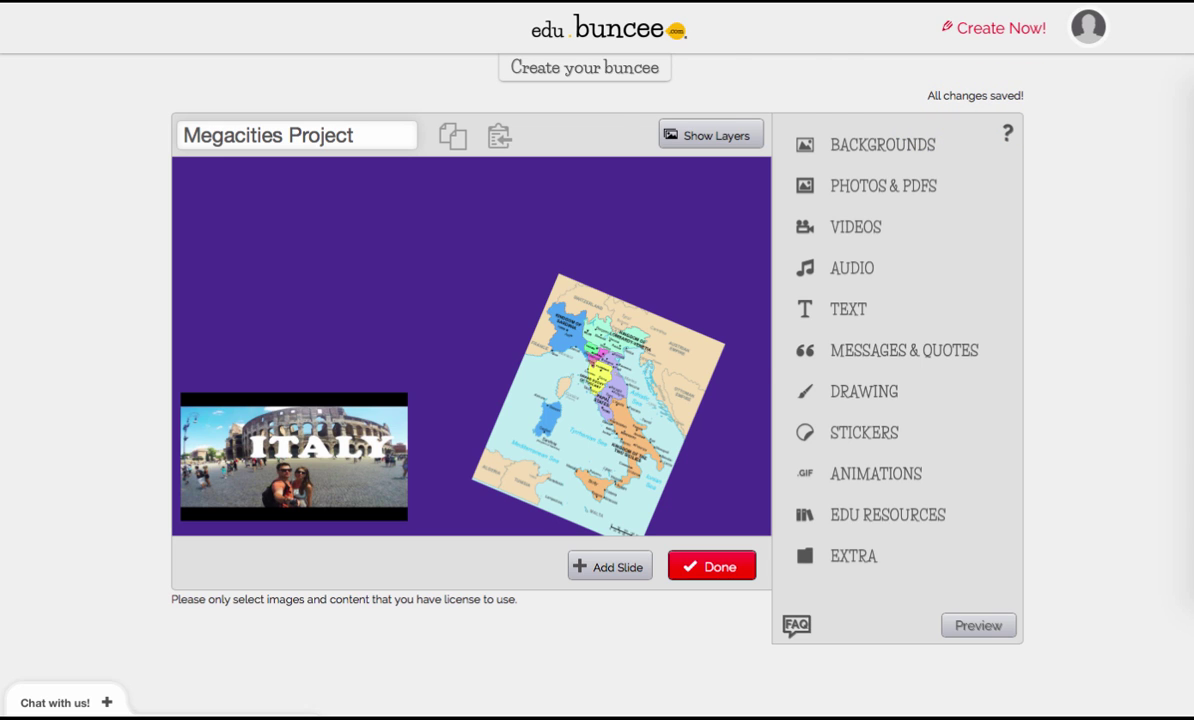
Reopen the Megacities Project from the account's Drafts and return it to editing.
key("super+l")
key("Escape")
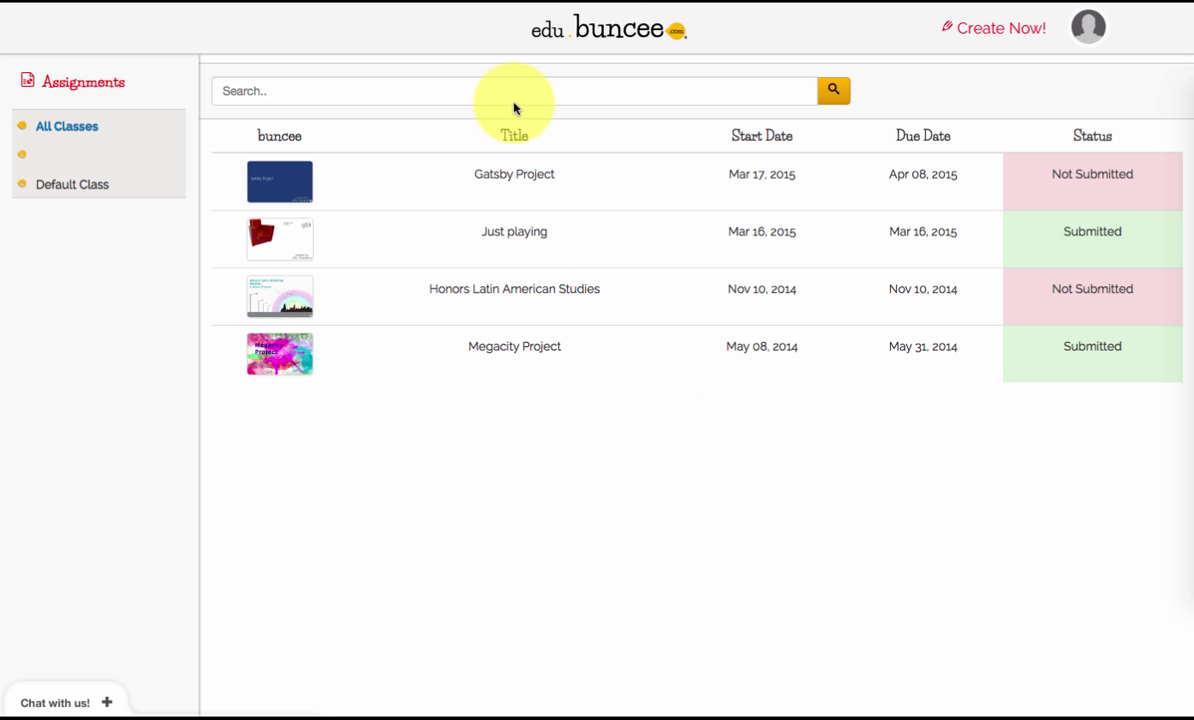
left_click(1088, 32)
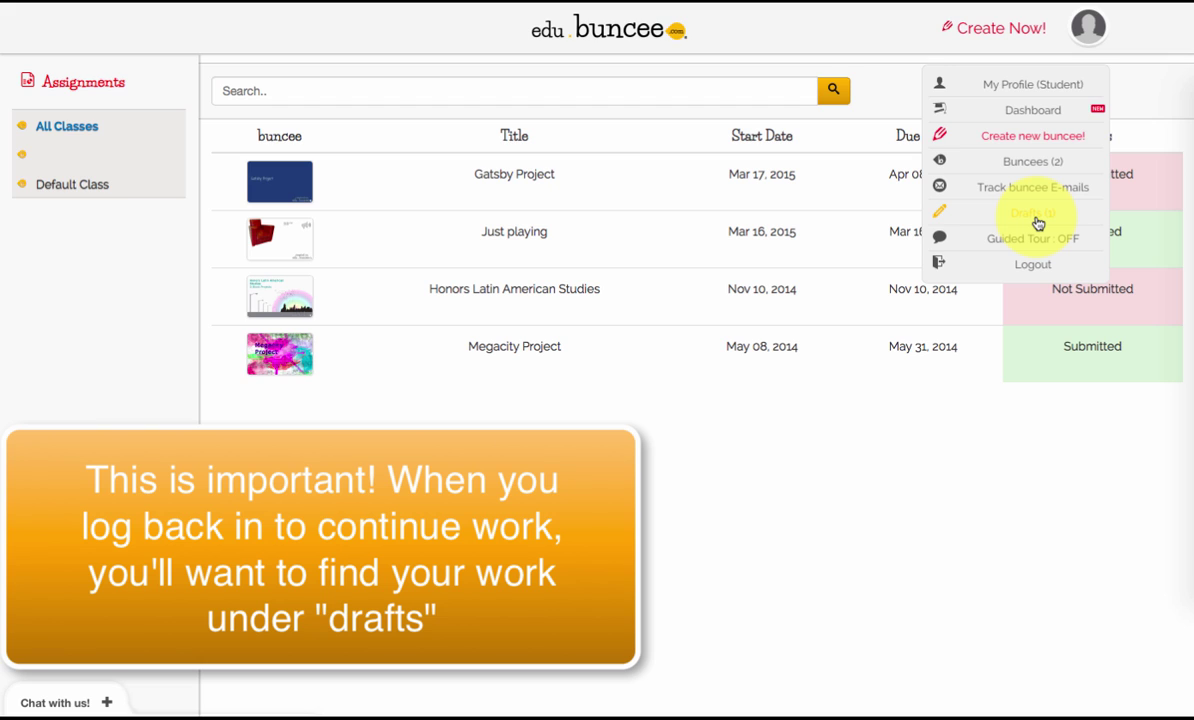
left_click(1038, 222)
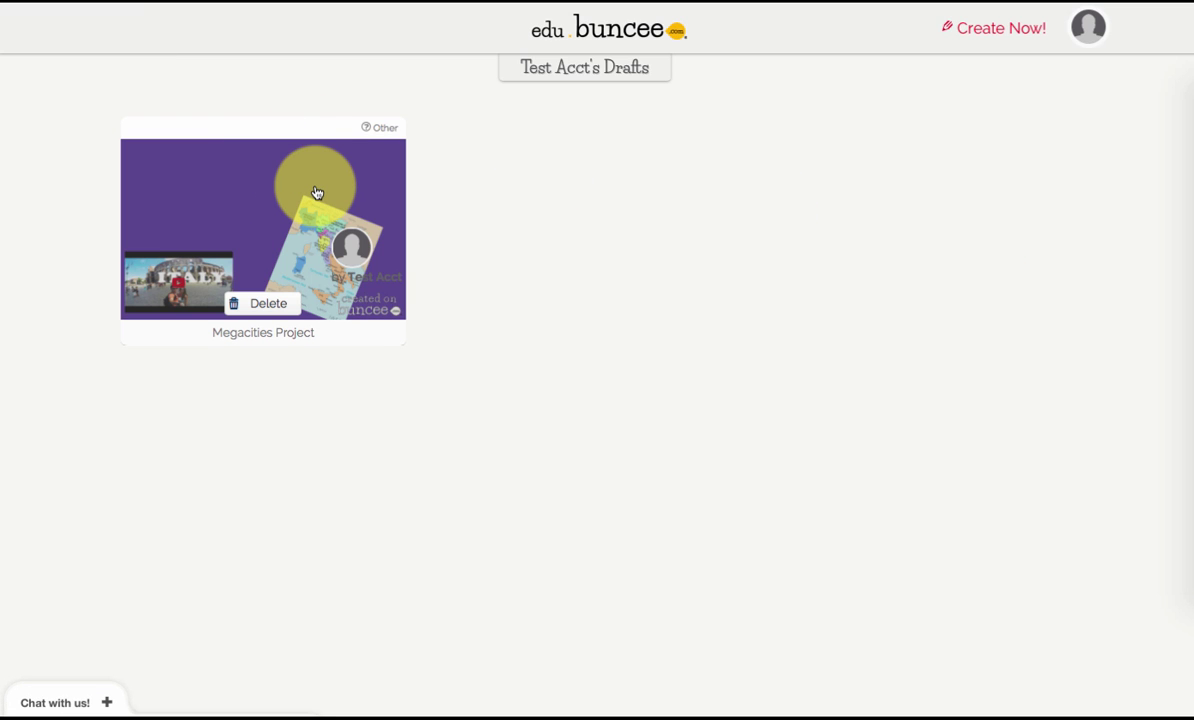
left_click(315, 190)
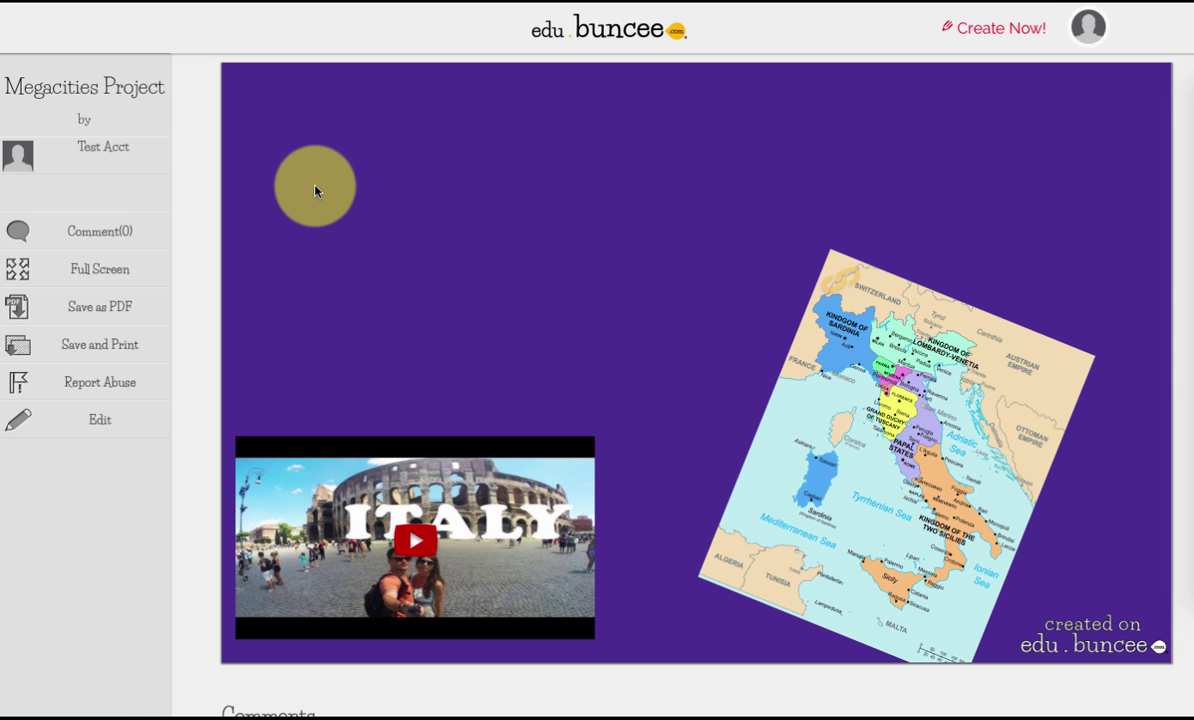
left_click(104, 421)
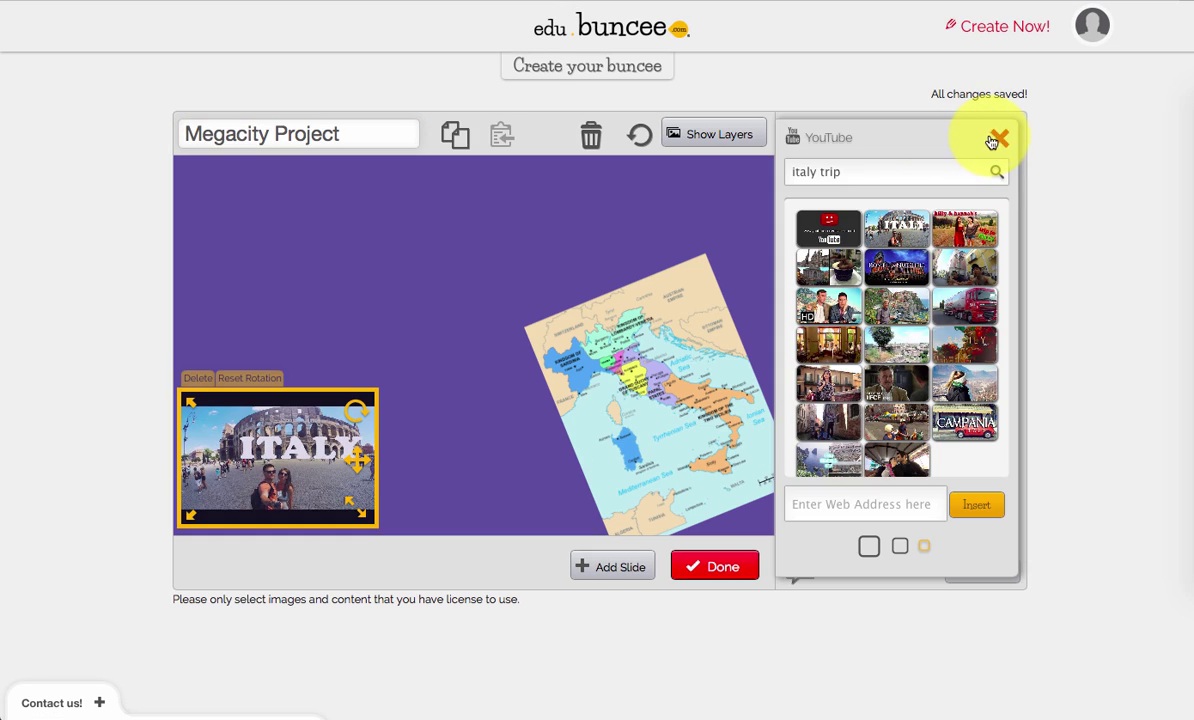
Add a new text box with the caption 'Here is my trip to Italy.'.
left_click(997, 140)
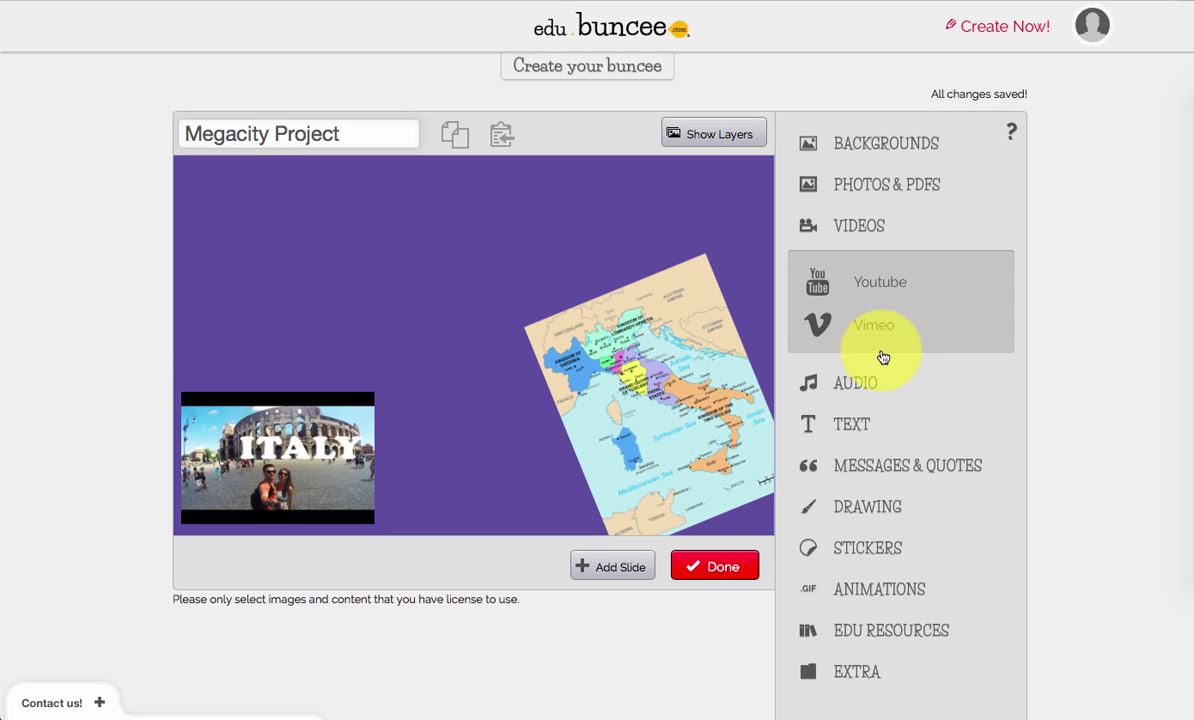
left_click(850, 228)
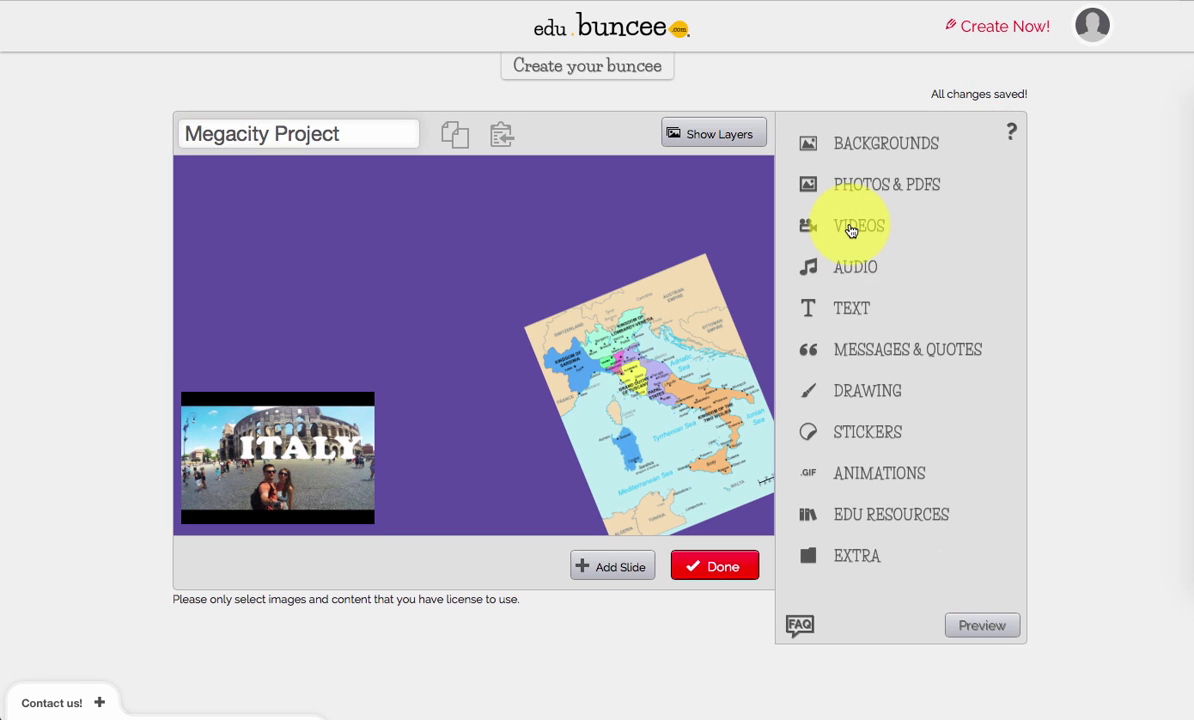
left_click(850, 309)
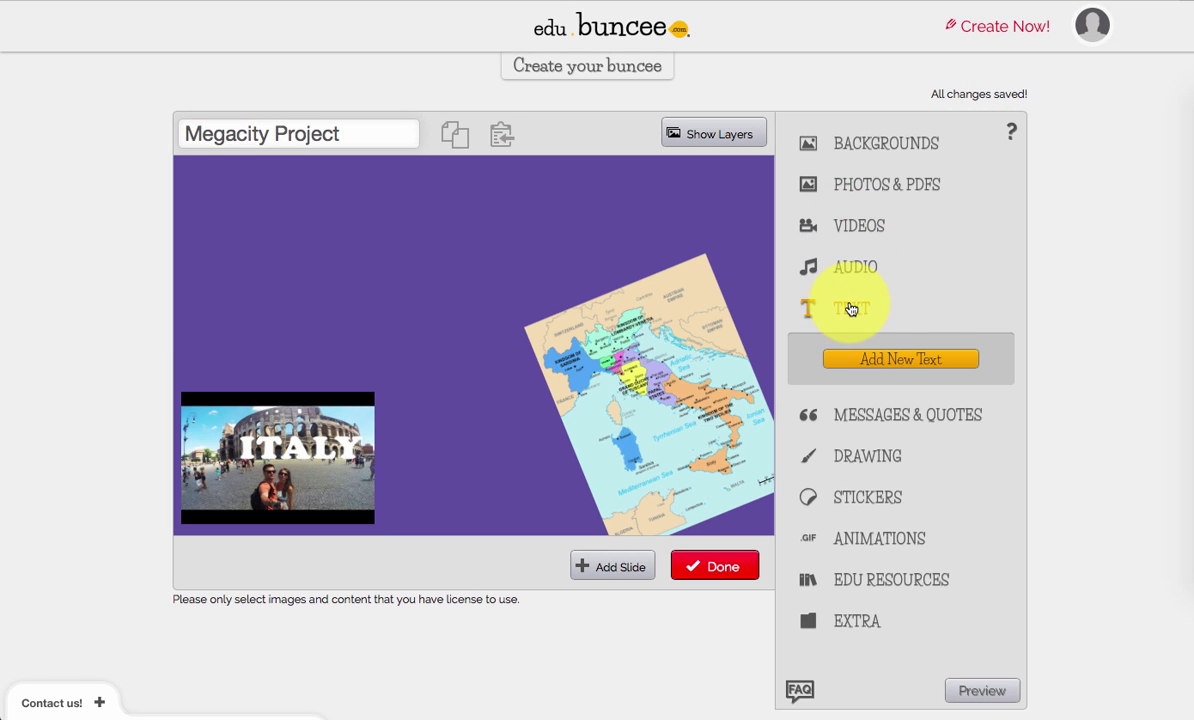
left_click(892, 358)
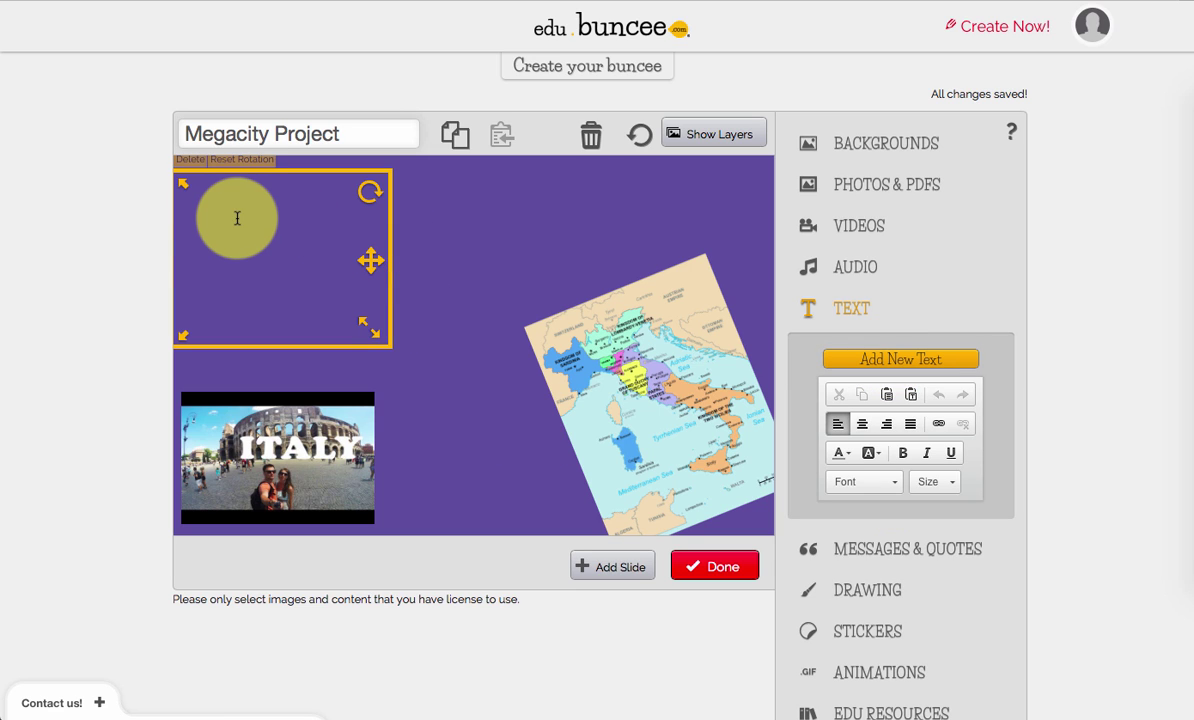
left_click(237, 218)
type("Here is my trip to Ital")
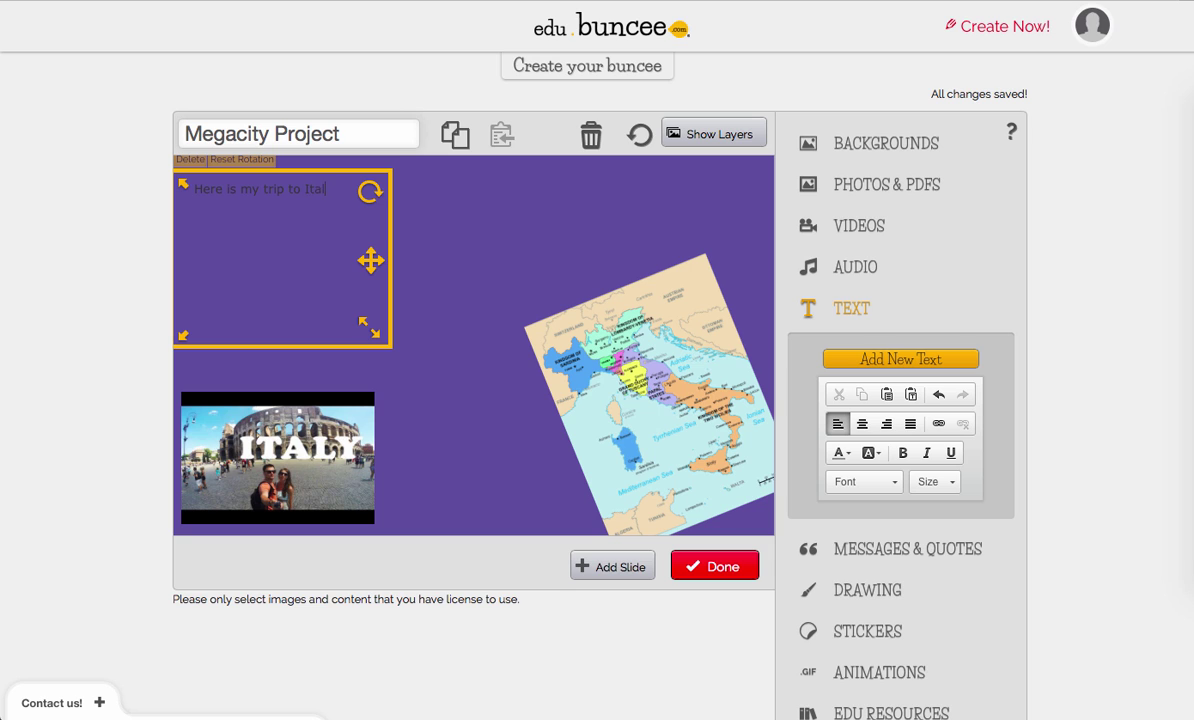
type(".")
Set the caption to Dancing Script size 48 and widen its box to one line.
key("ctrl+a")
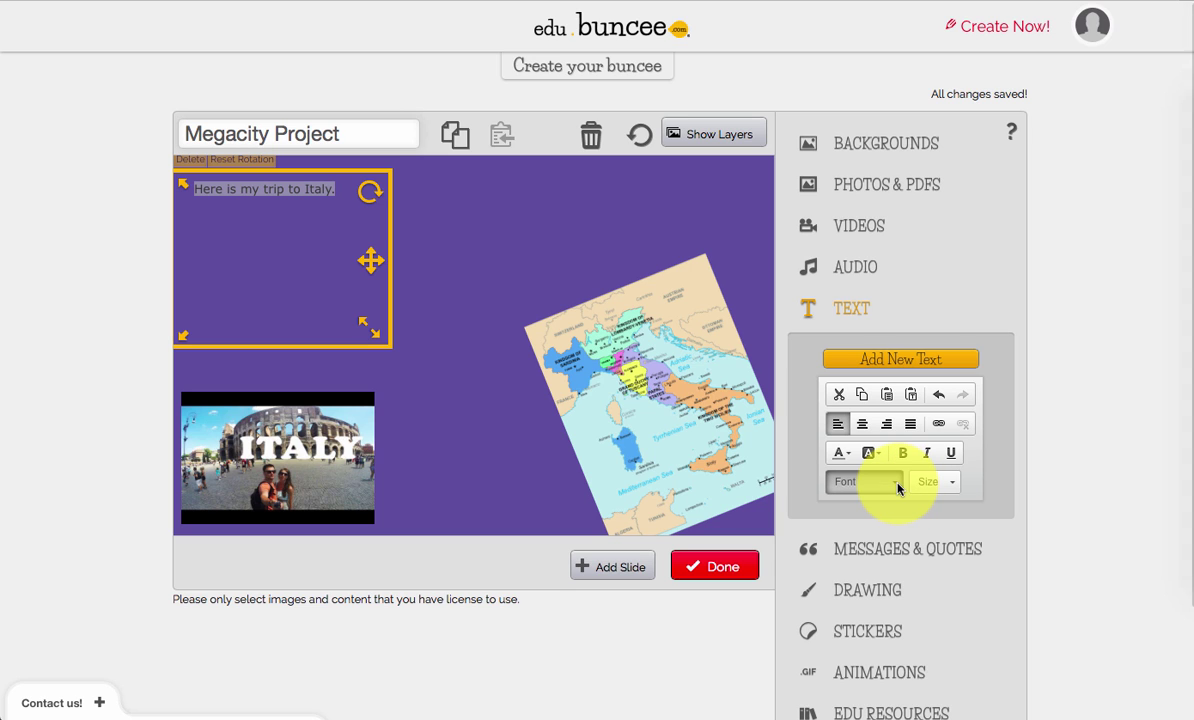
left_click(898, 487)
scroll(900, 595, "down", 1)
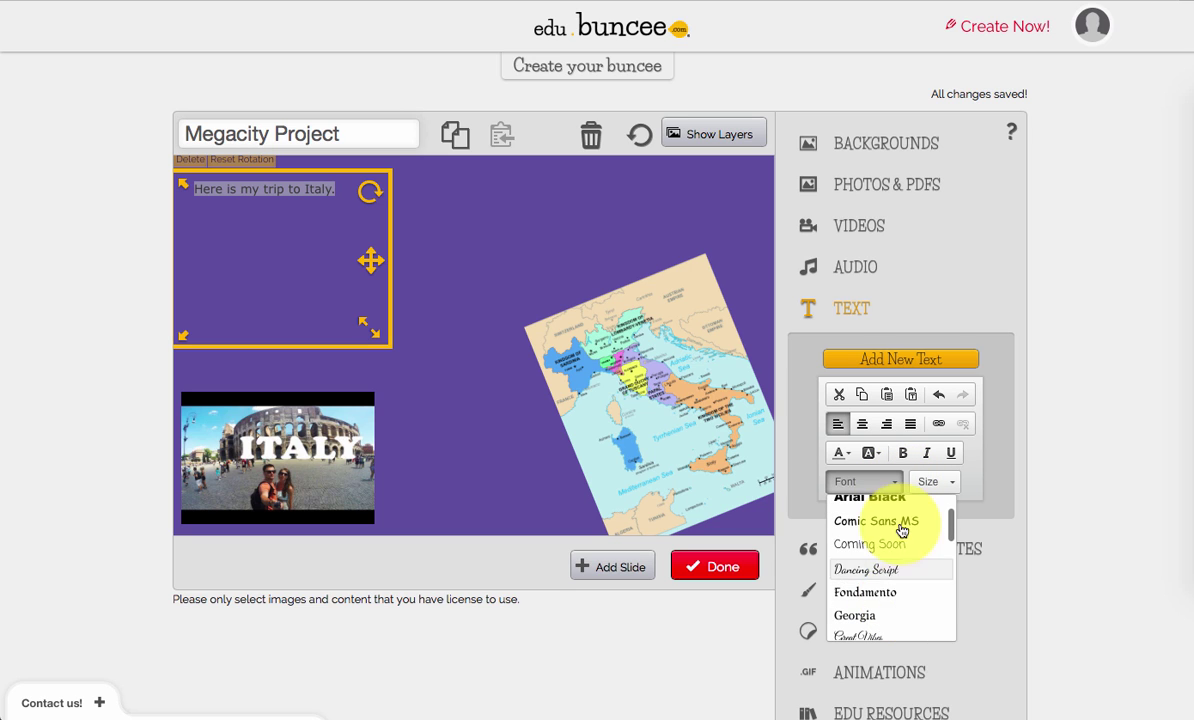
left_click(895, 567)
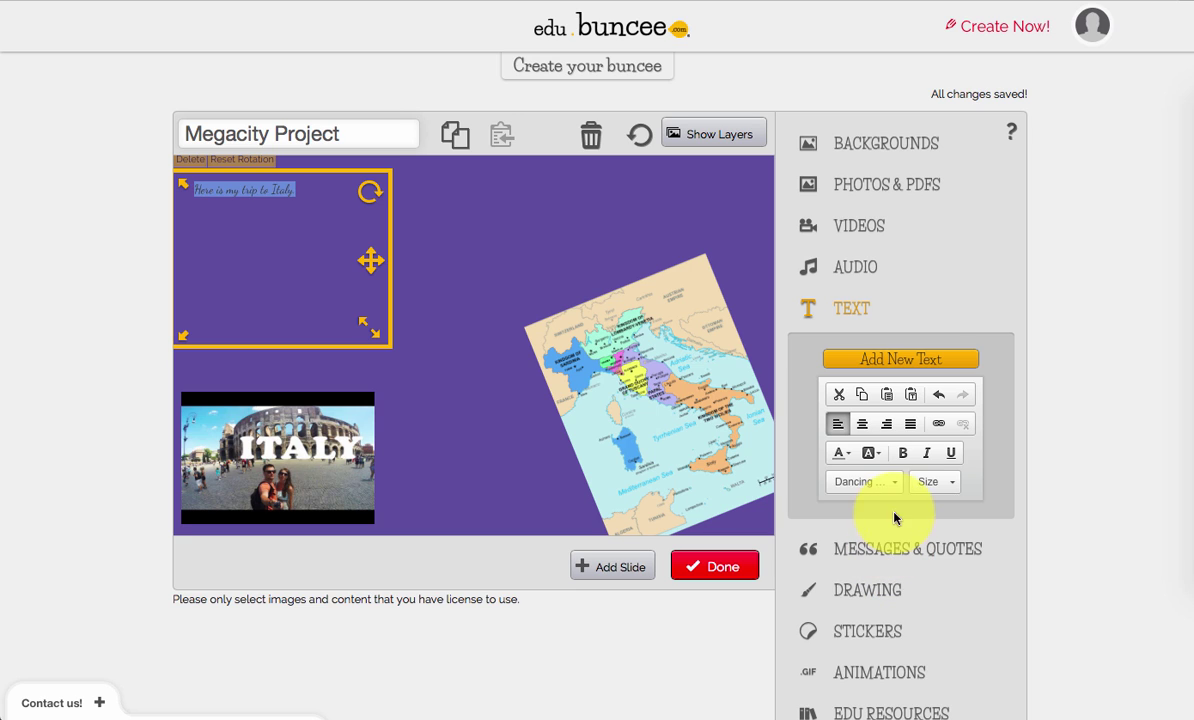
left_click(952, 486)
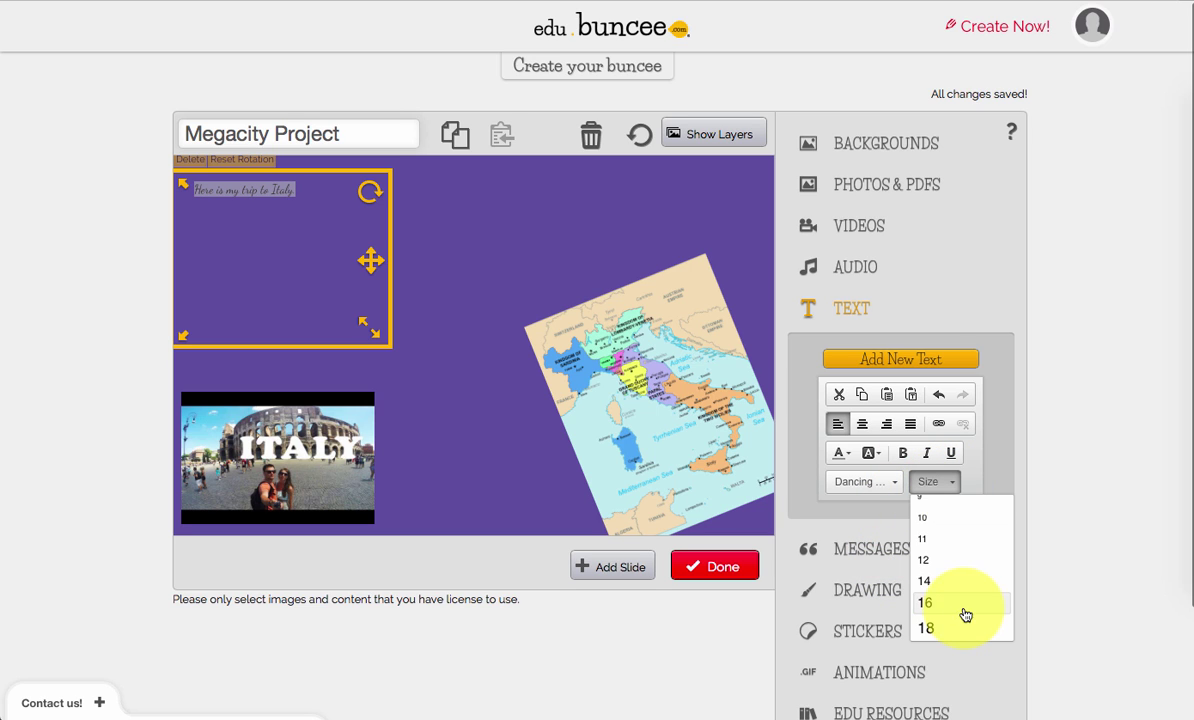
scroll(966, 615, "down", 4)
scroll(966, 614, "down", 2)
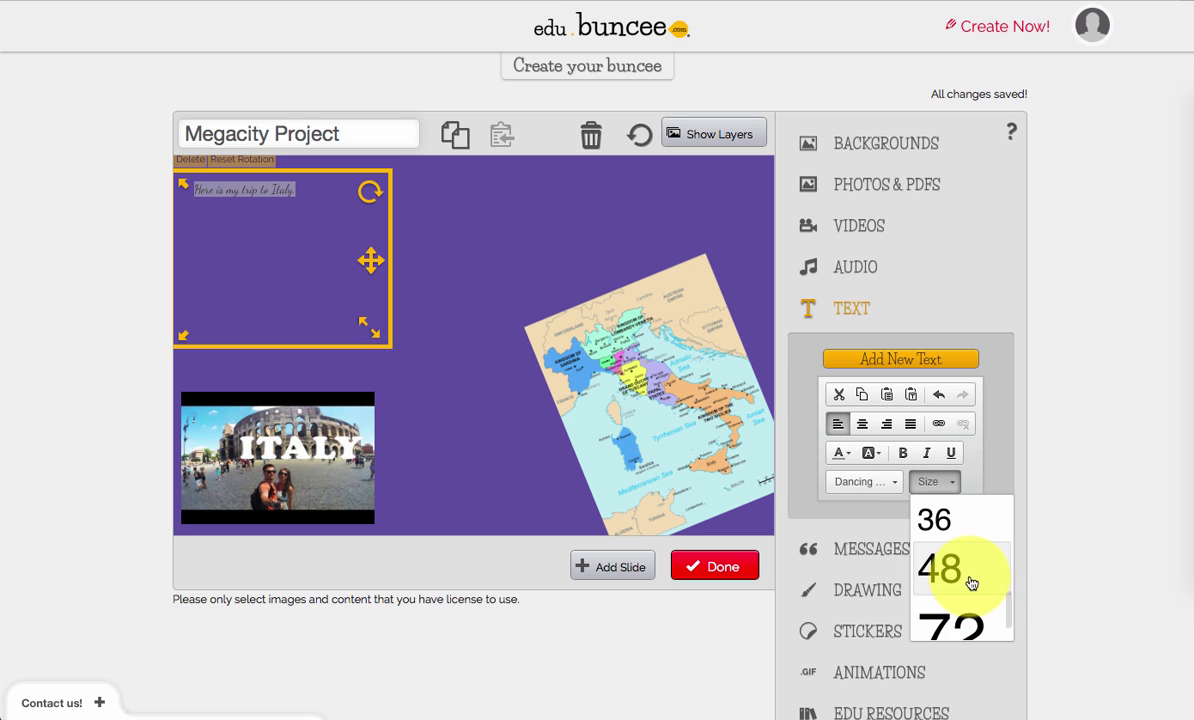
left_click(973, 572)
left_click_drag(362, 322, 601, 240)
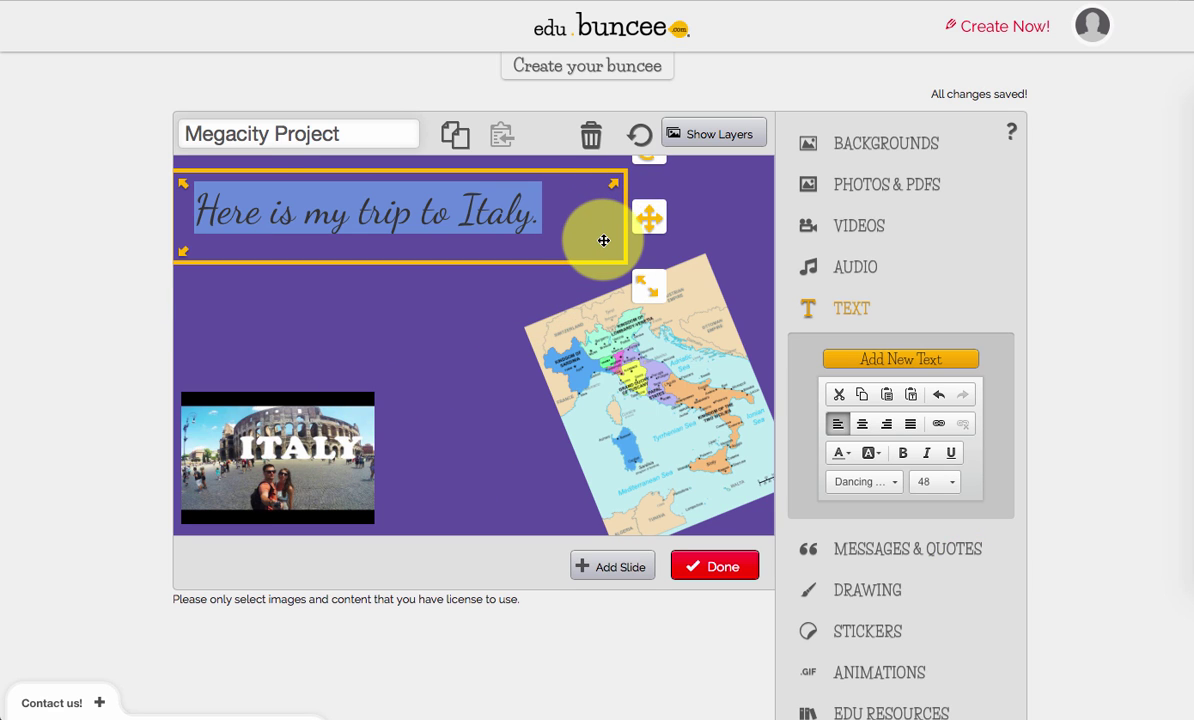
Drag the tilted Italy map up and left until it overlaps the caption's end.
left_click(694, 202)
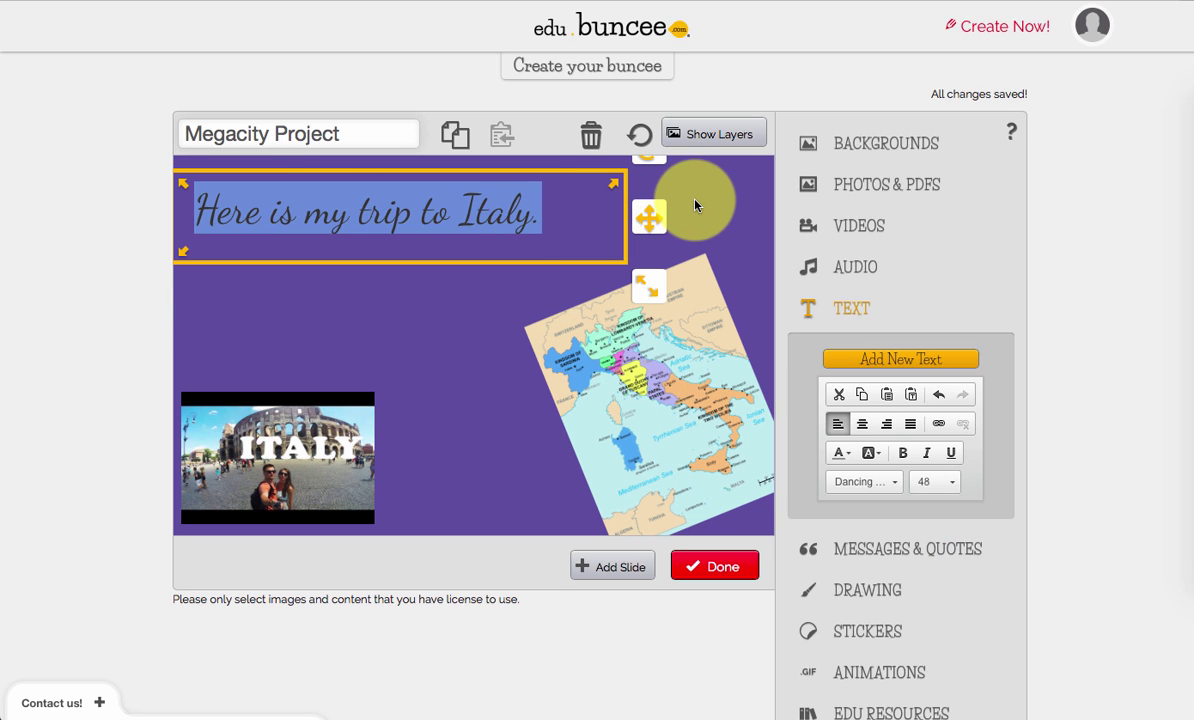
left_click(620, 340)
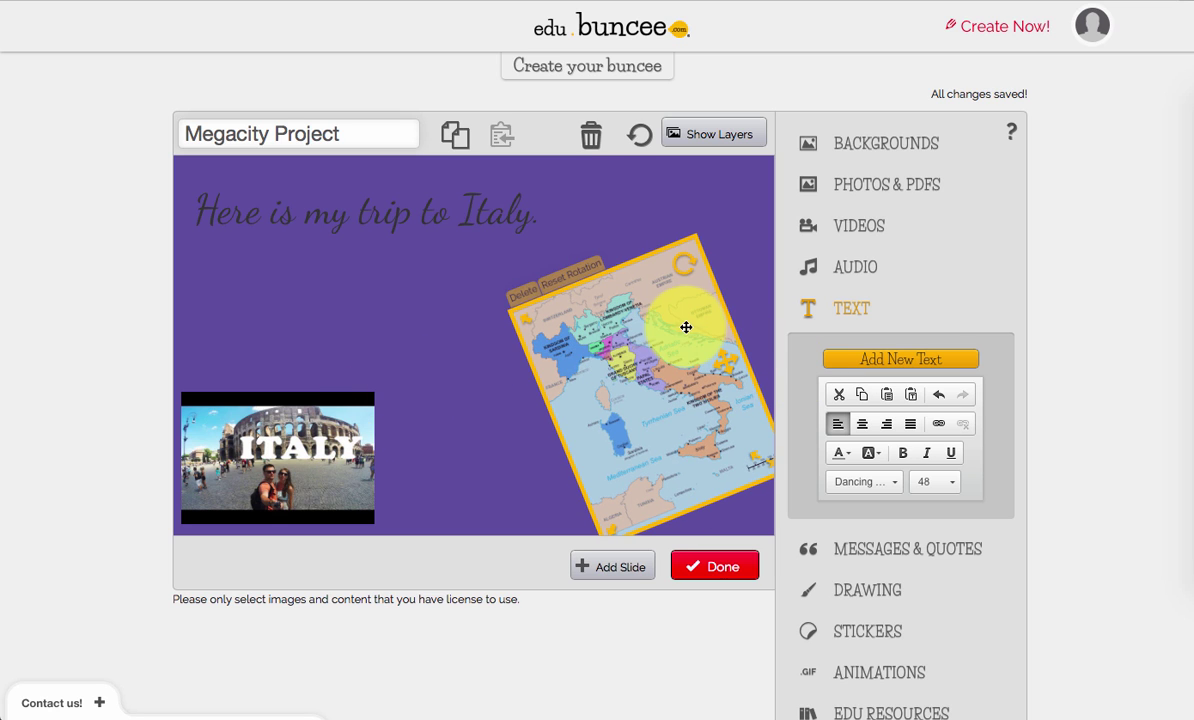
left_click_drag(685, 309, 586, 227)
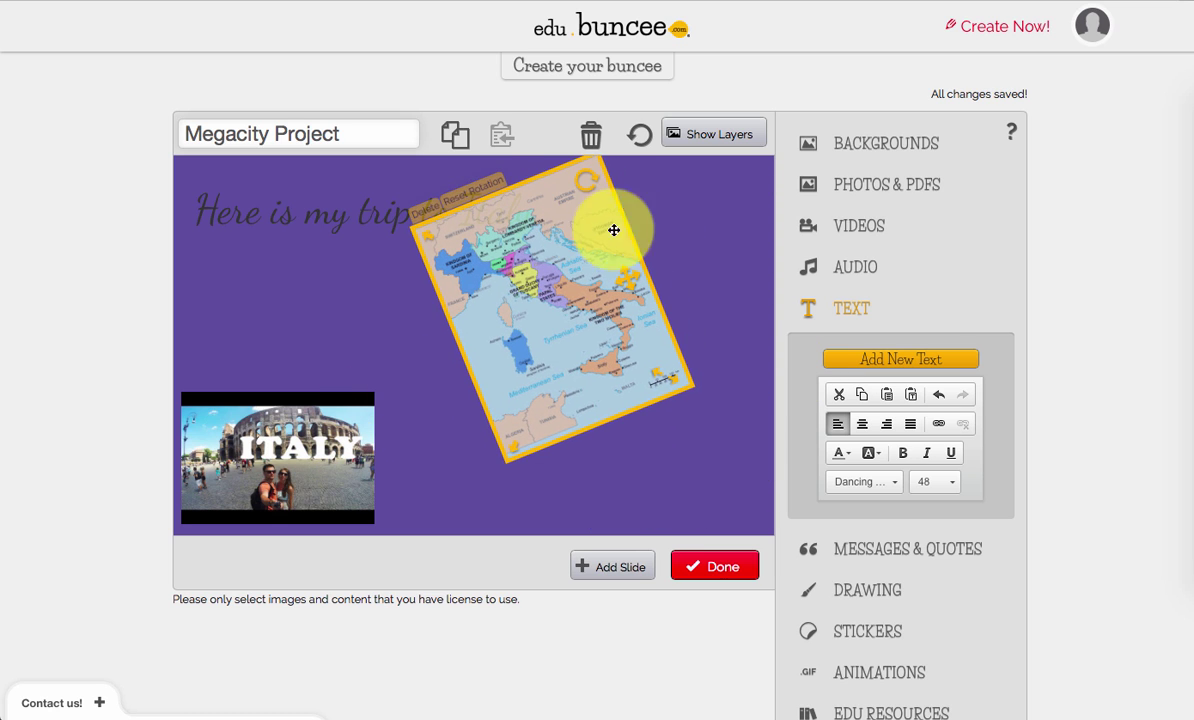
left_click(693, 252)
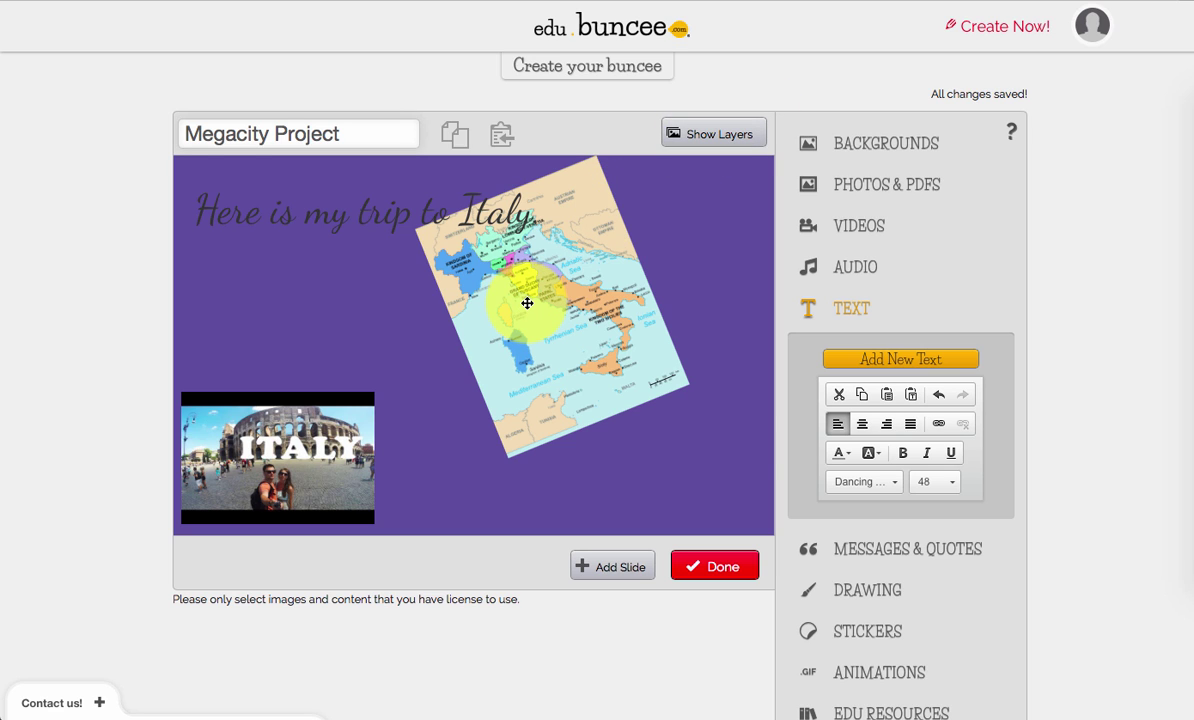
left_click(711, 145)
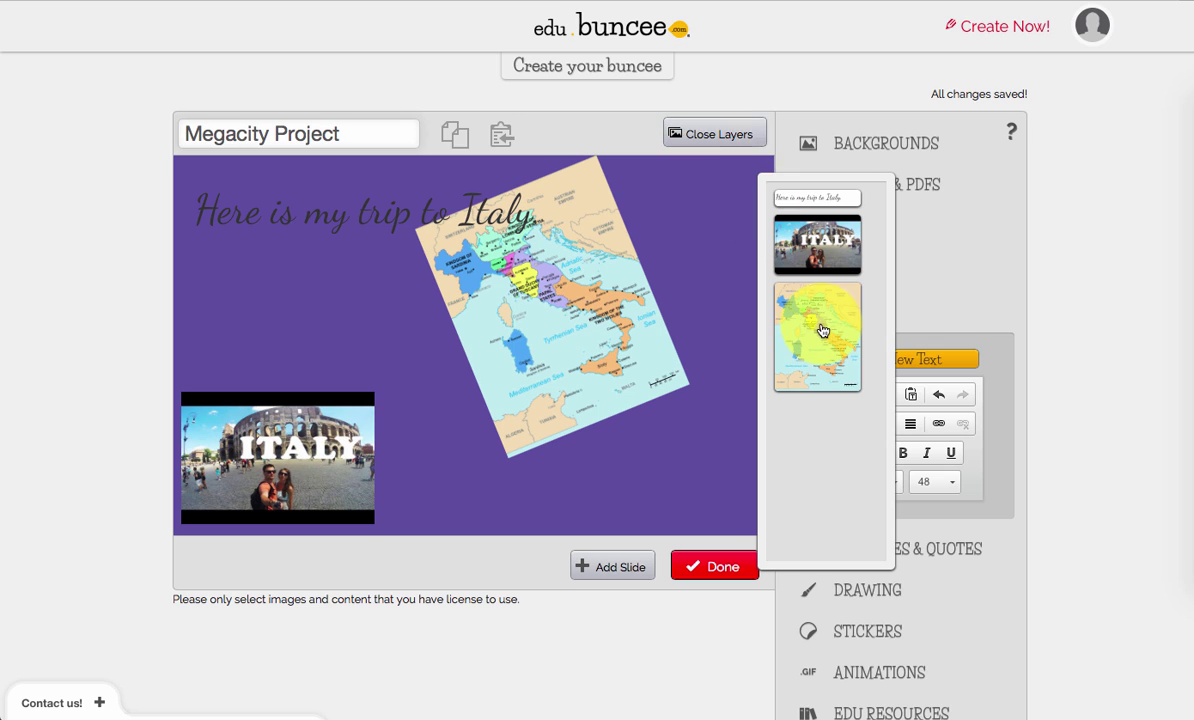
left_click(826, 200)
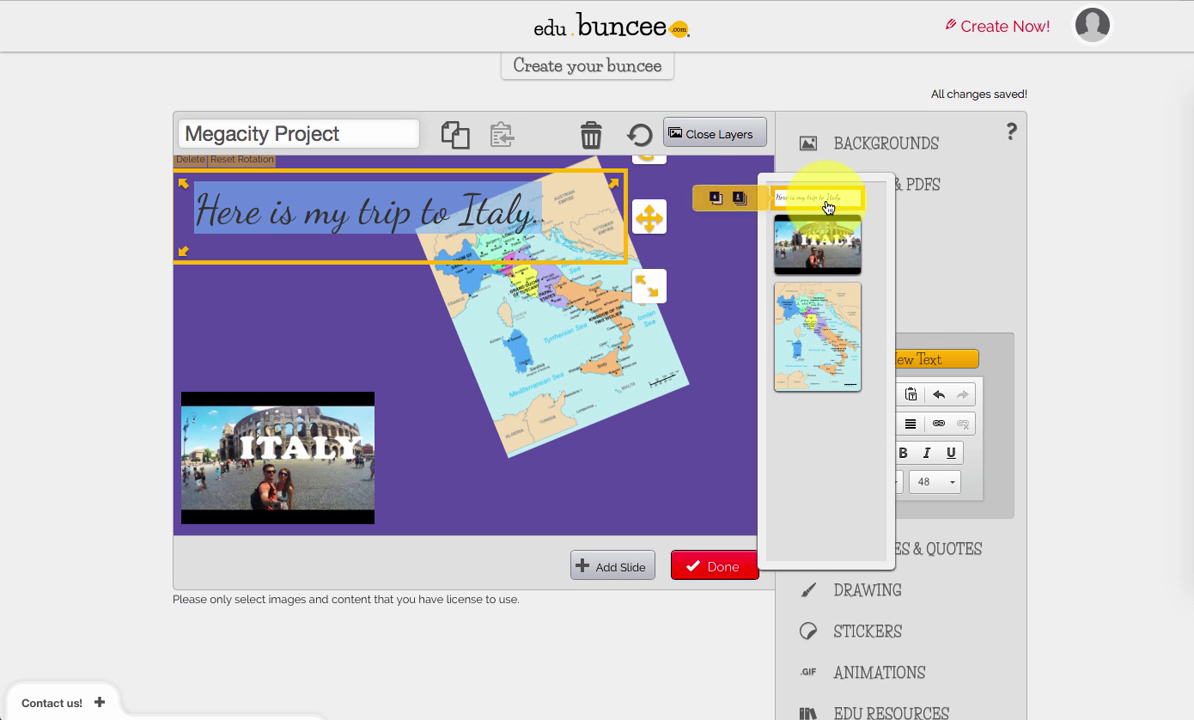
left_click(739, 200)
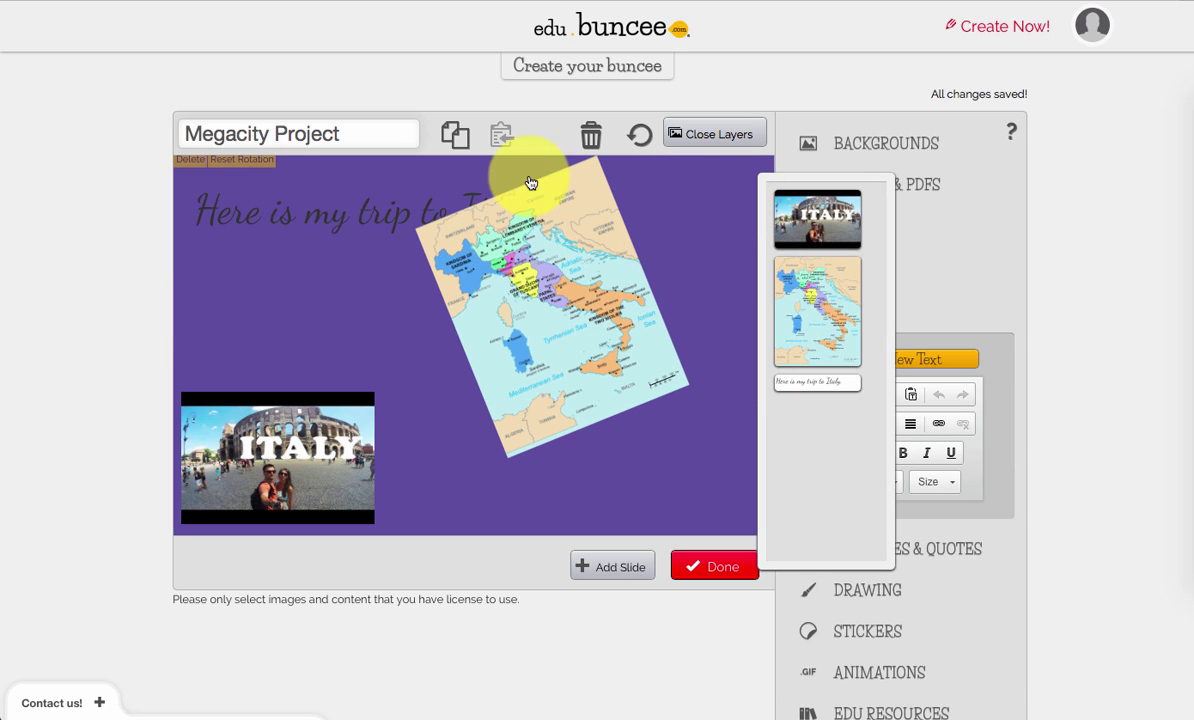
left_click(817, 388)
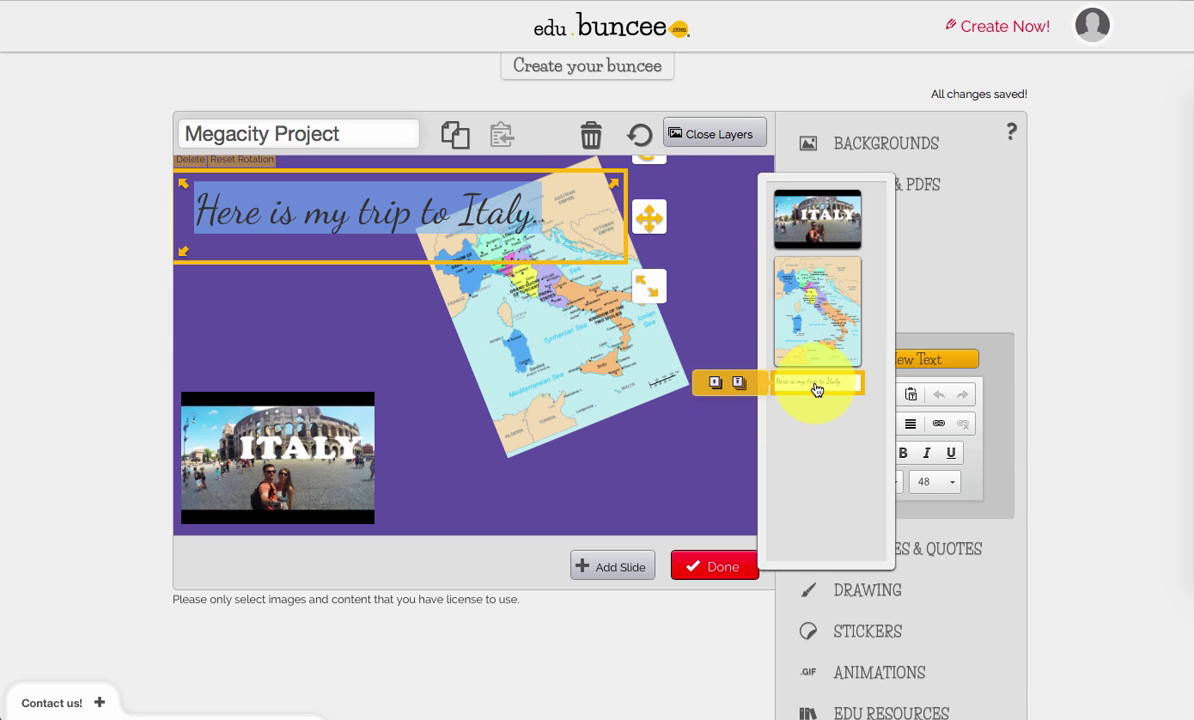
left_click(741, 383)
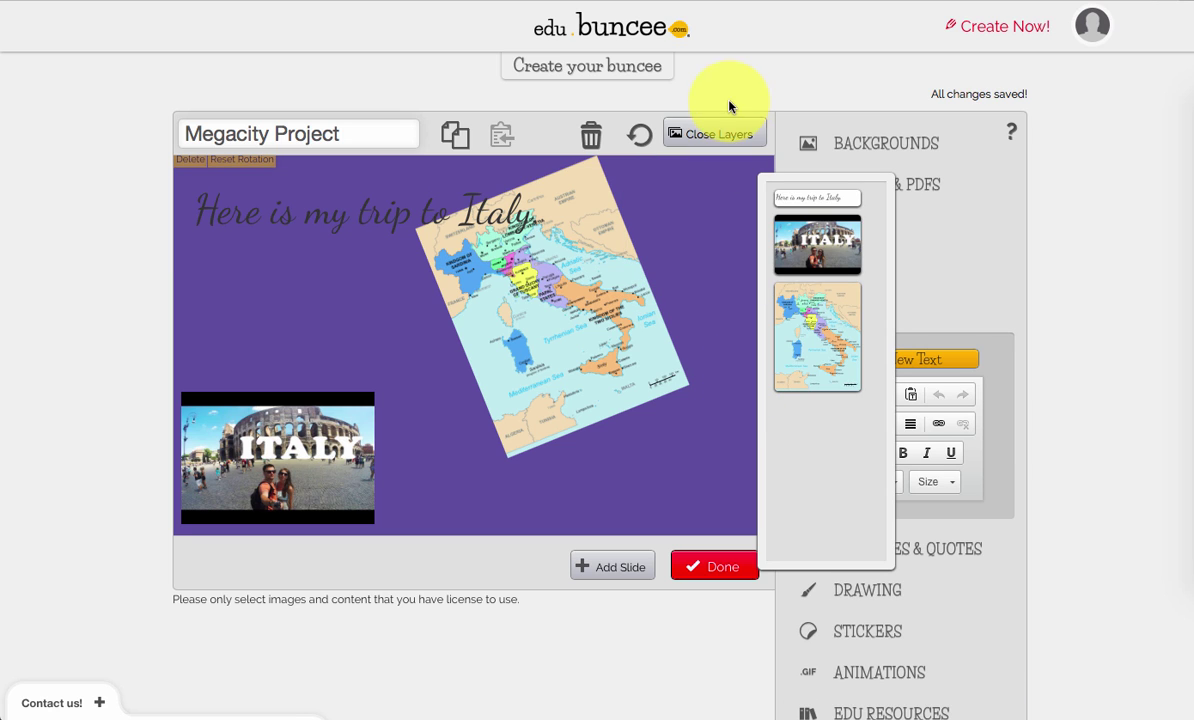
left_click(722, 135)
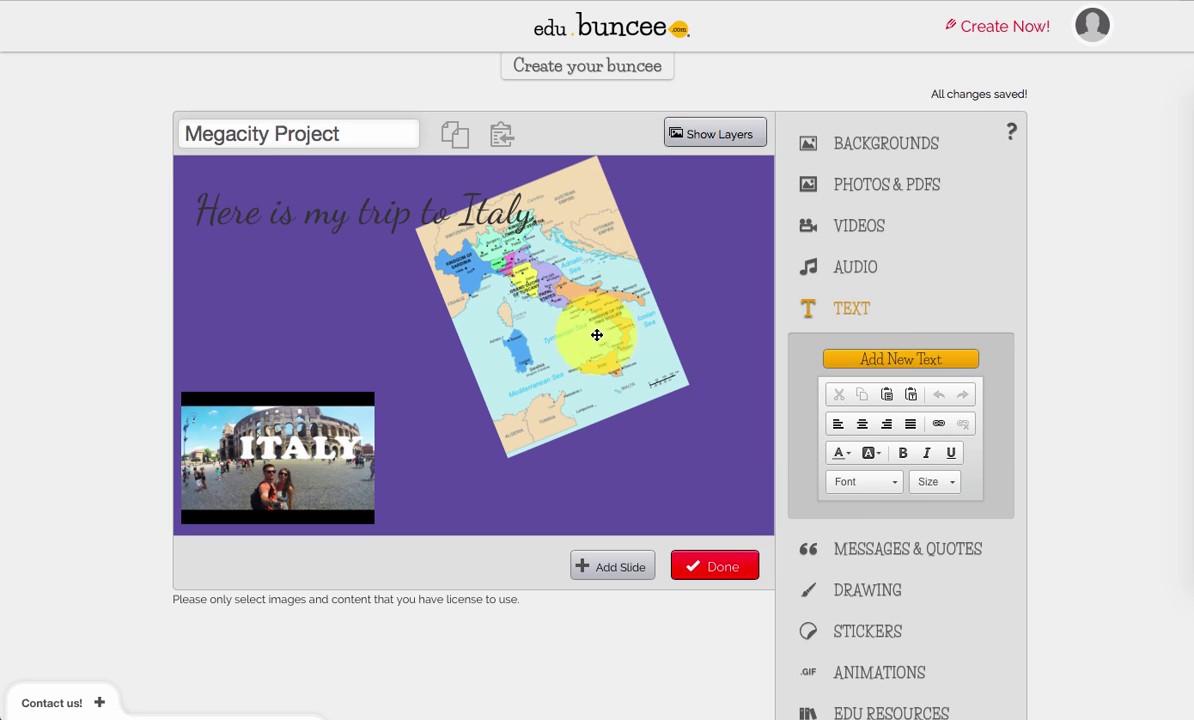
Return the map to the lower right and browse Well Wishes, Congratulatory, Appreciative and Holidays messages.
left_click_drag(602, 370, 688, 440)
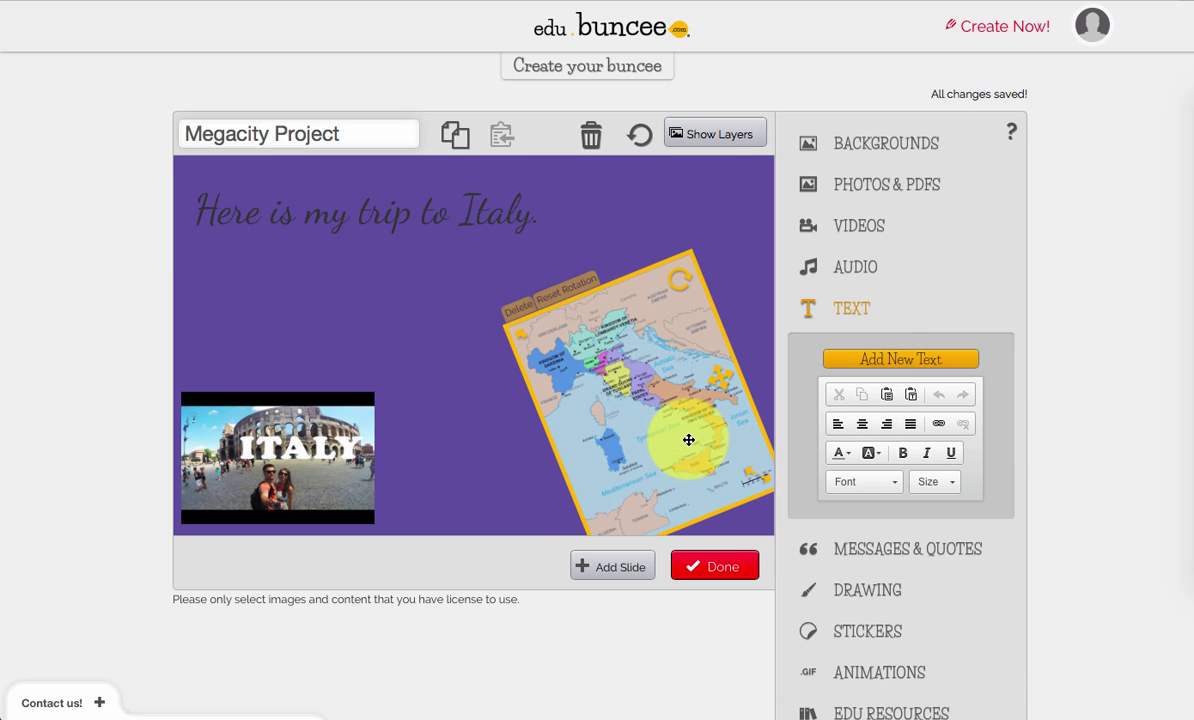
left_click(853, 316)
left_click(910, 351)
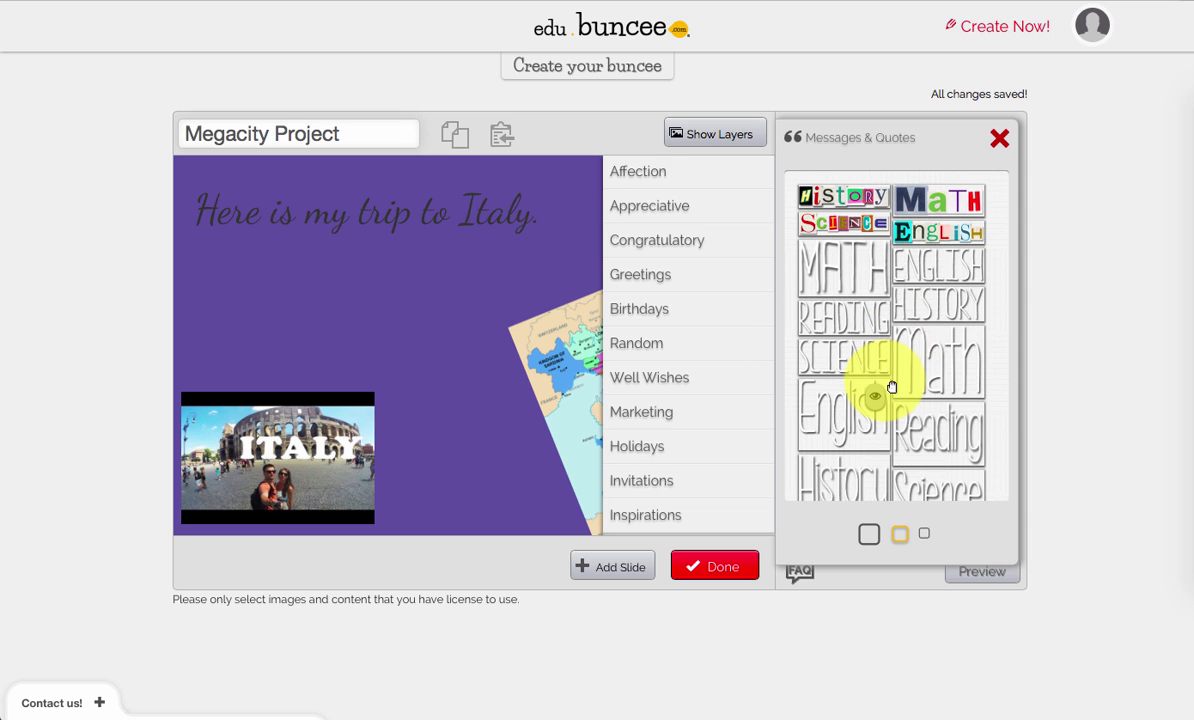
scroll(887, 390, "down", 3)
left_click(688, 384)
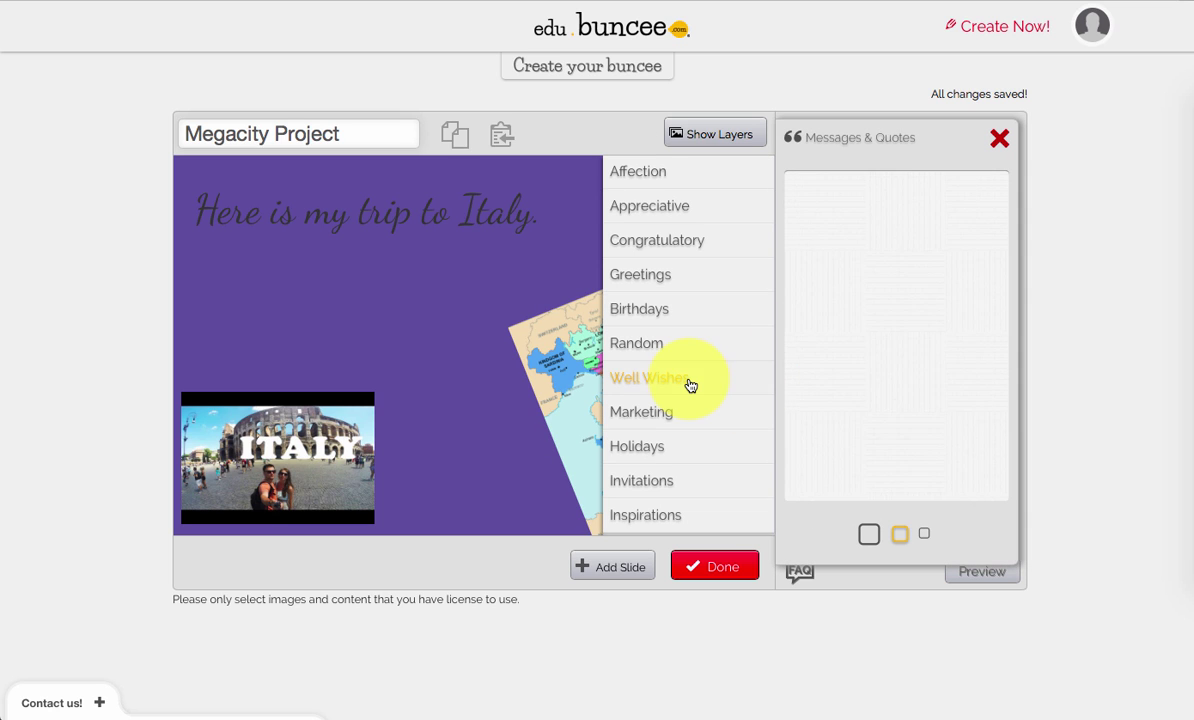
left_click(664, 244)
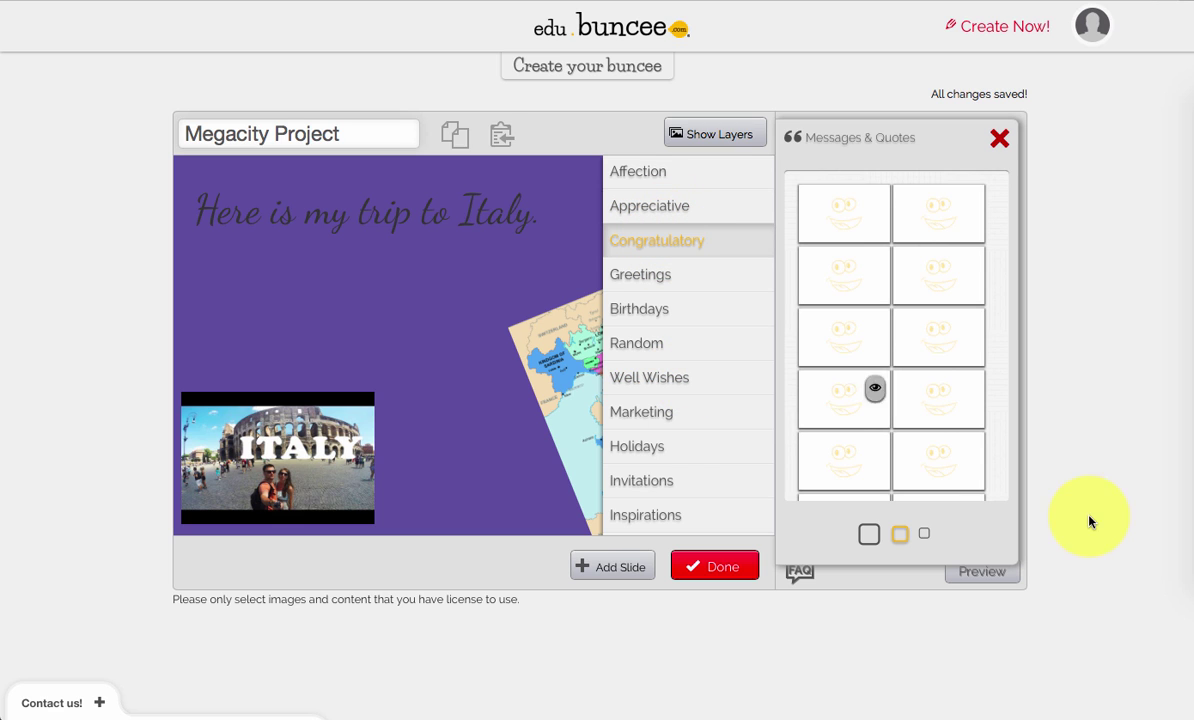
left_click(681, 242)
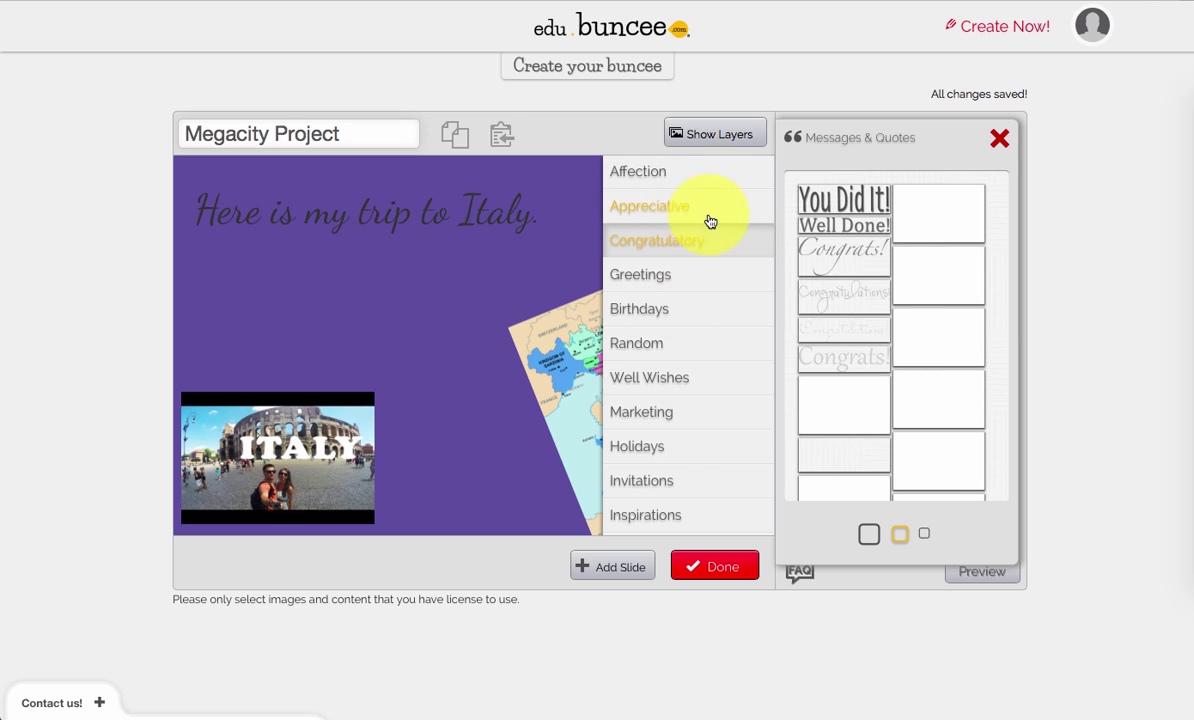
left_click(700, 210)
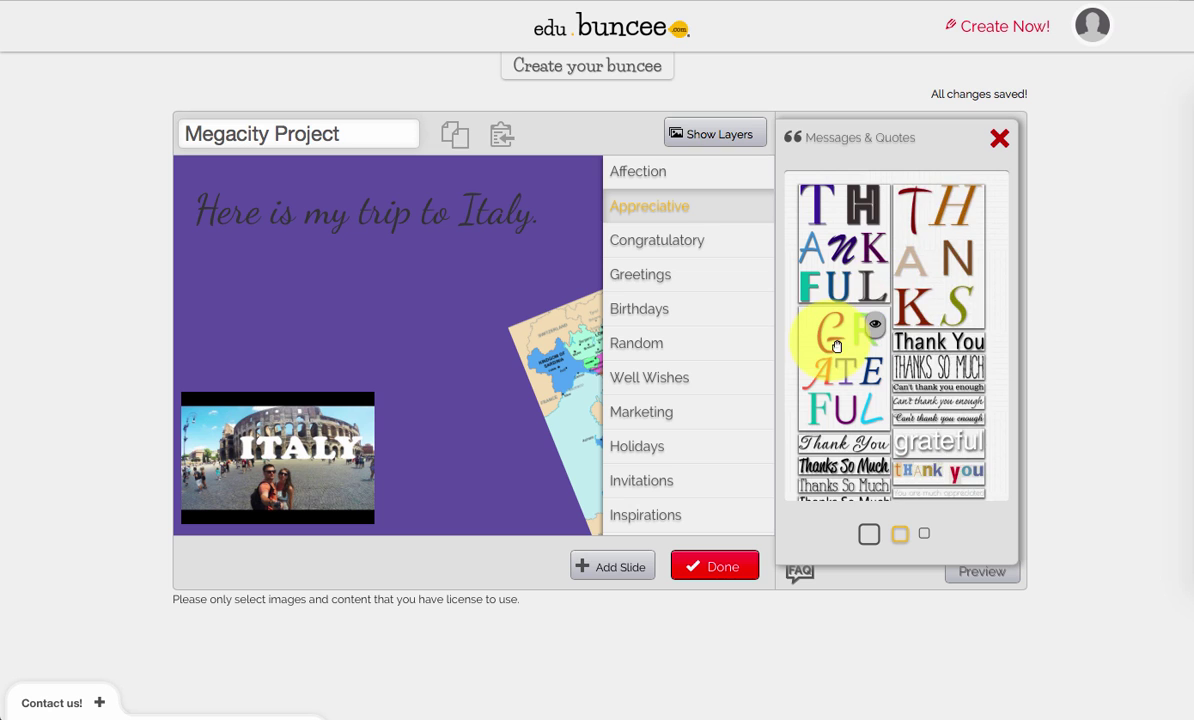
scroll(950, 360, "down", 2)
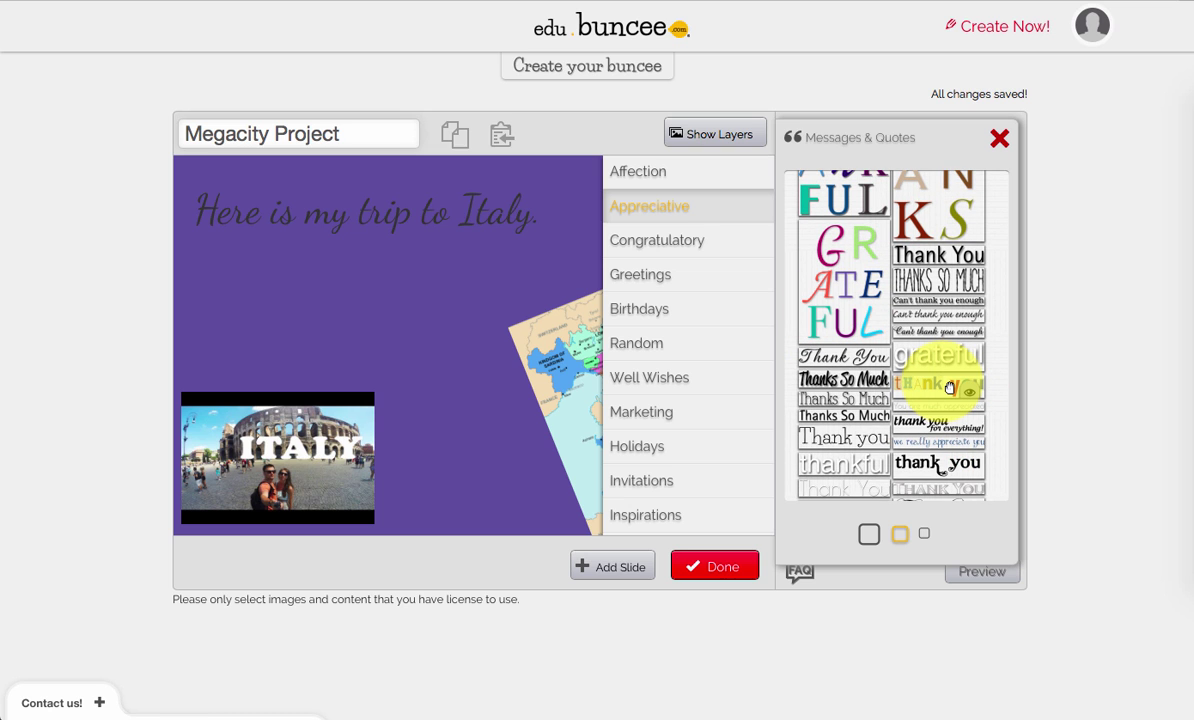
scroll(806, 402, "down", 3)
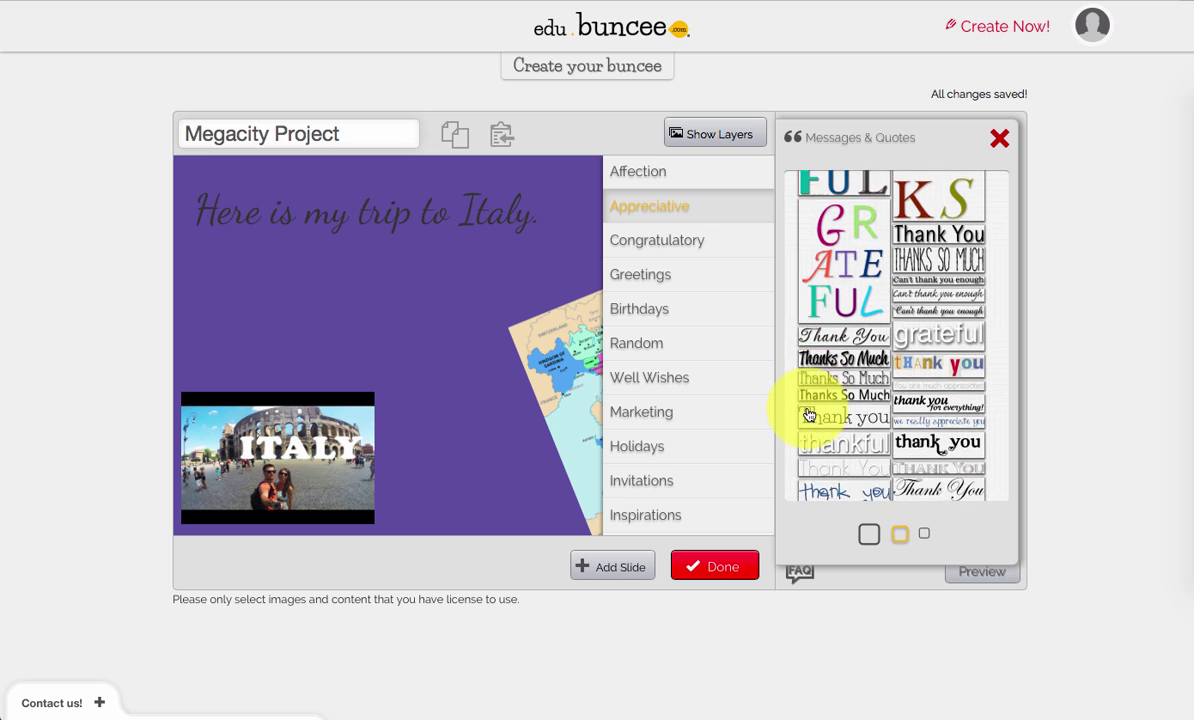
left_click(680, 447)
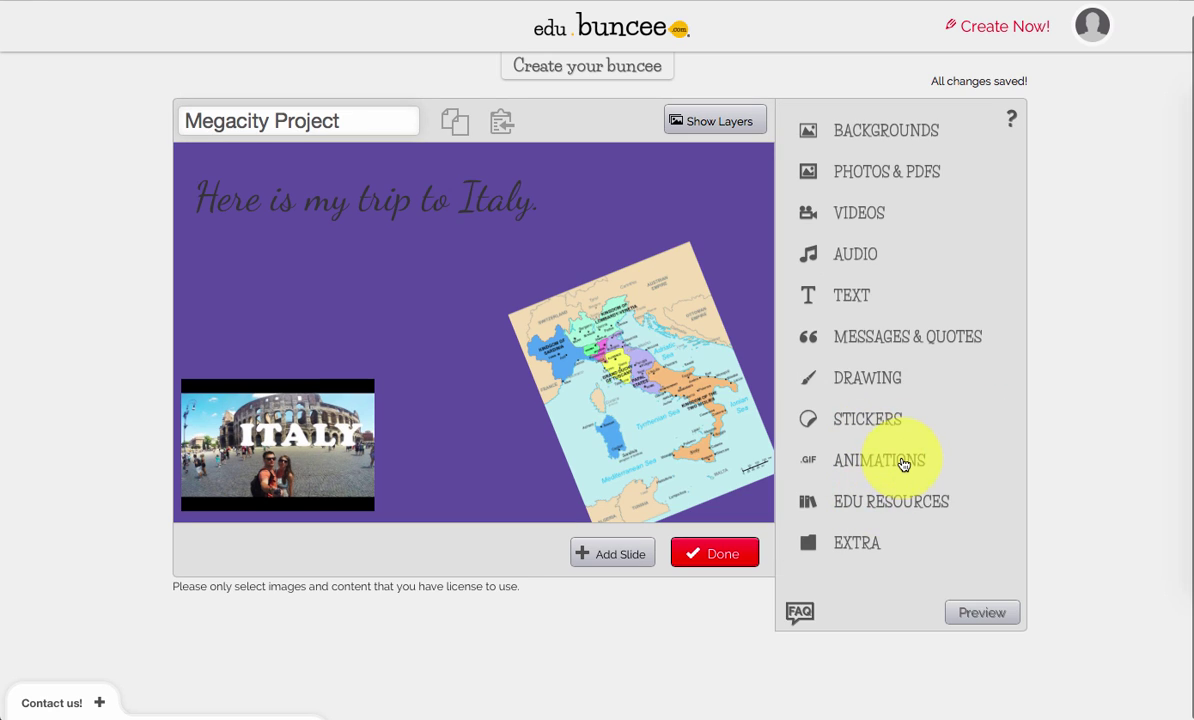
Place a blue spiral from the Imagination animations on the slide below the caption.
left_click(880, 461)
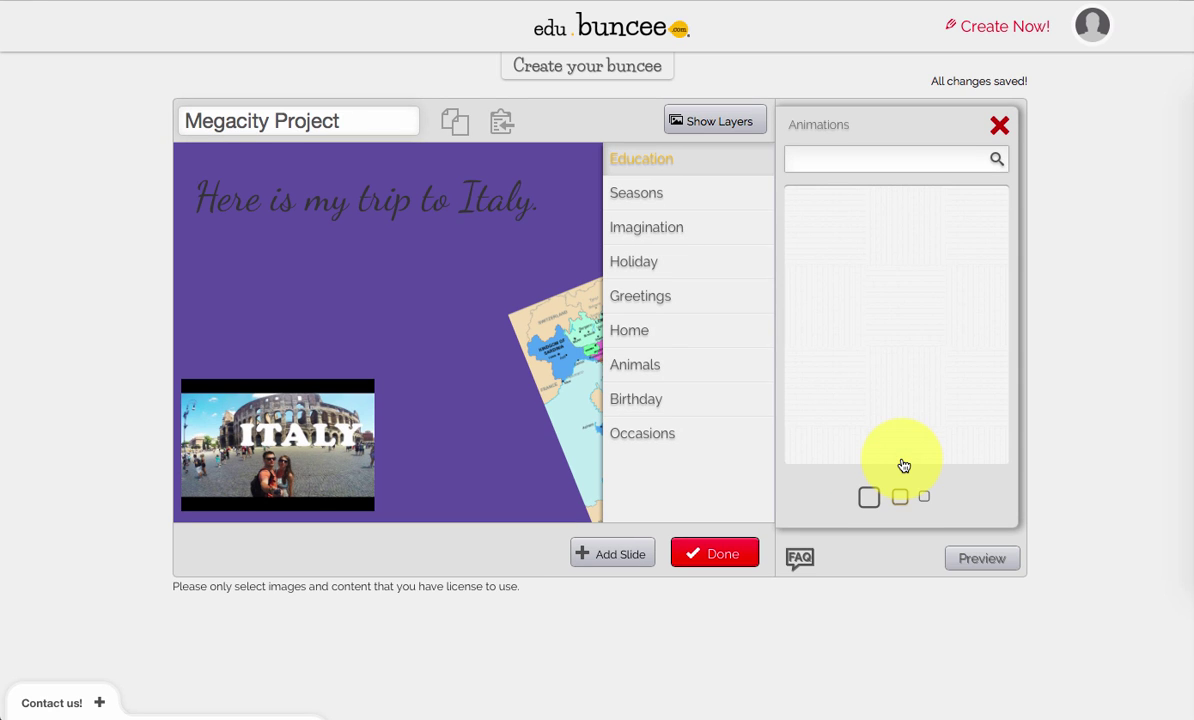
left_click(665, 328)
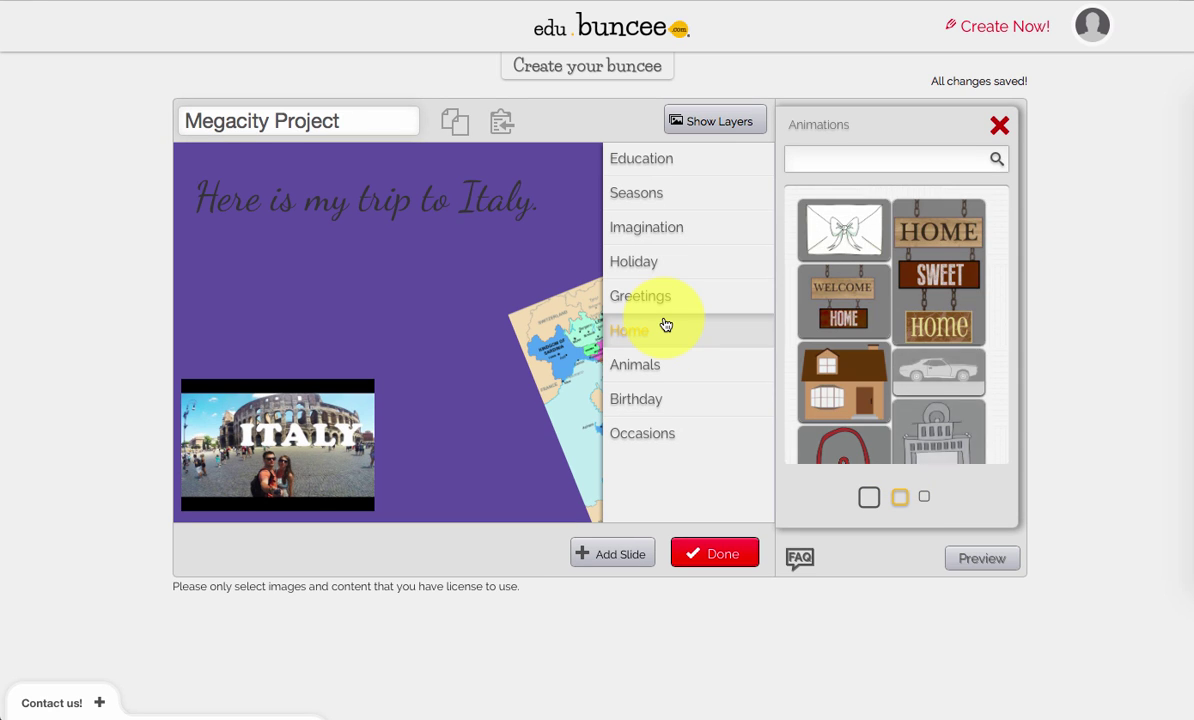
left_click(672, 261)
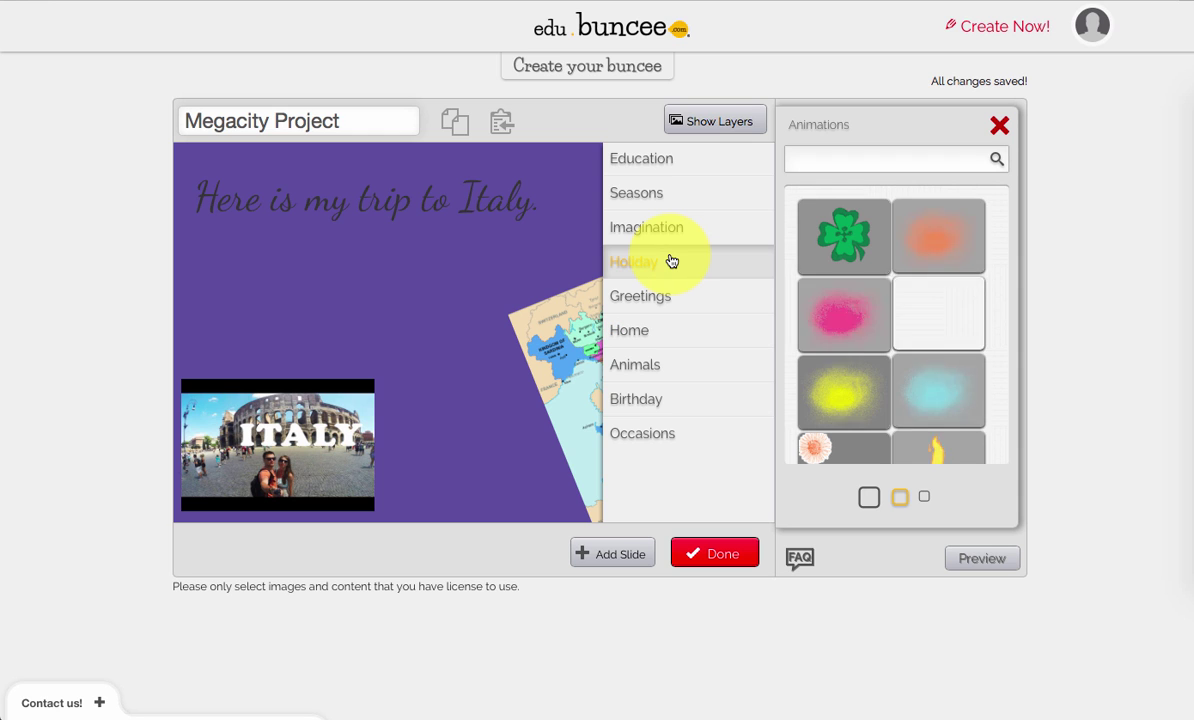
left_click(706, 235)
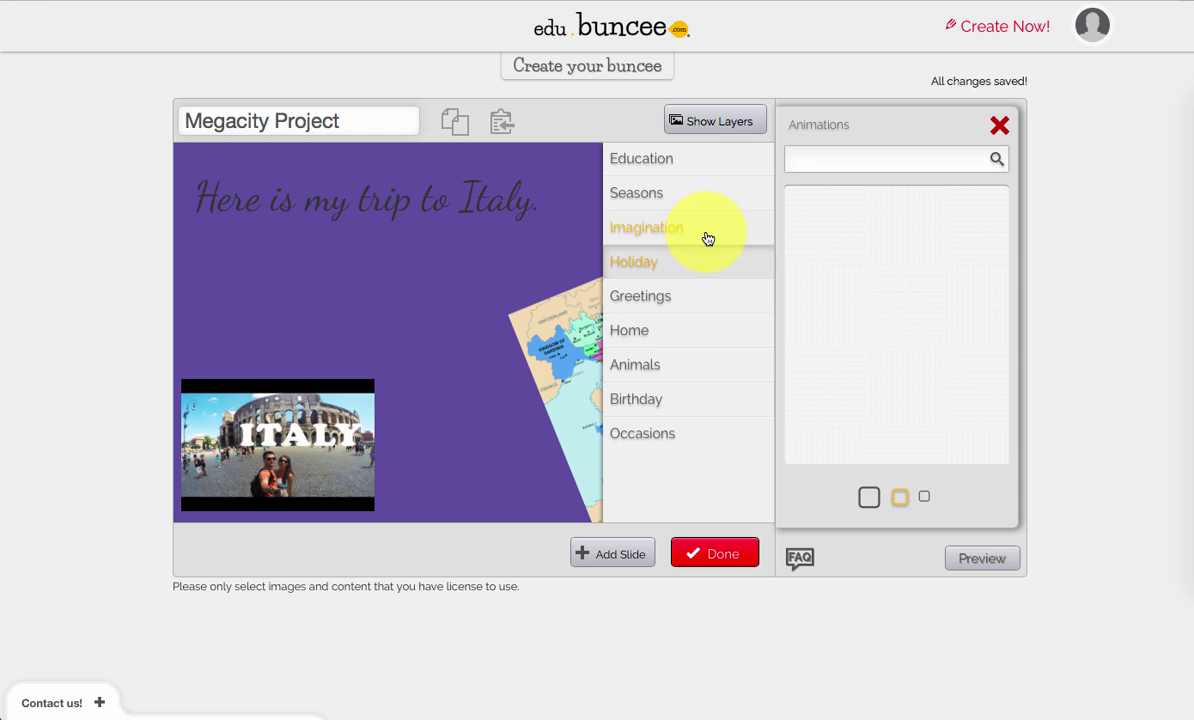
scroll(919, 381, "down", 2)
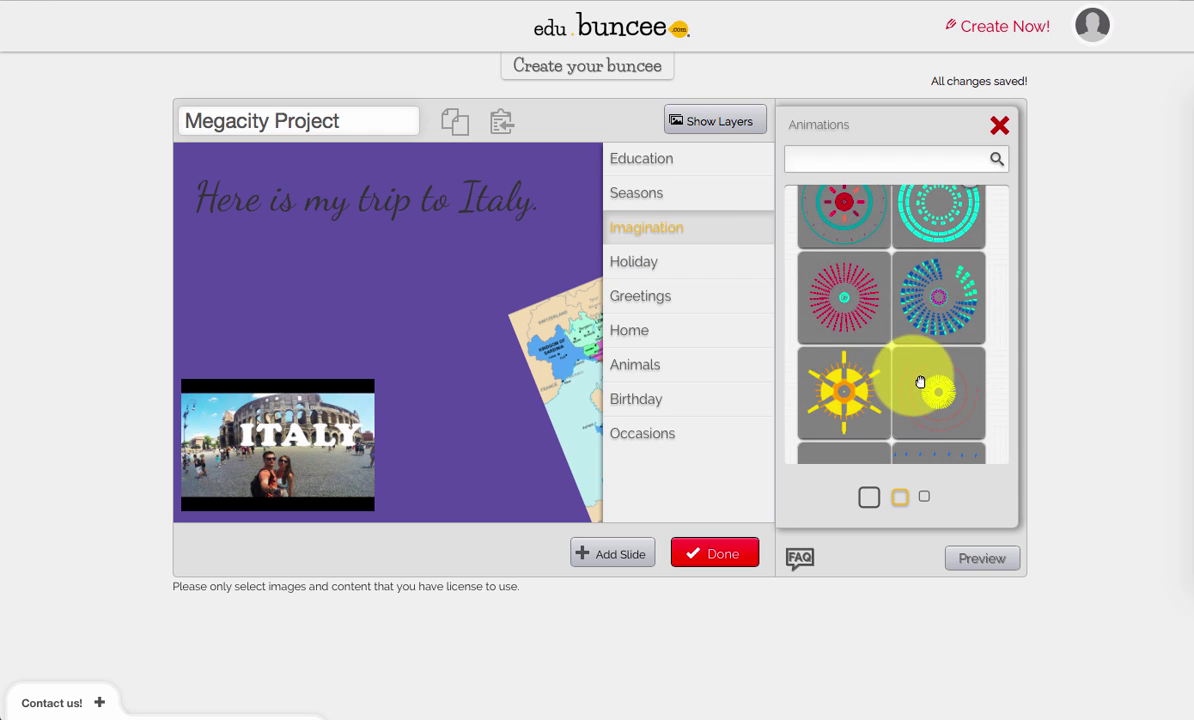
left_click_drag(935, 306, 298, 295)
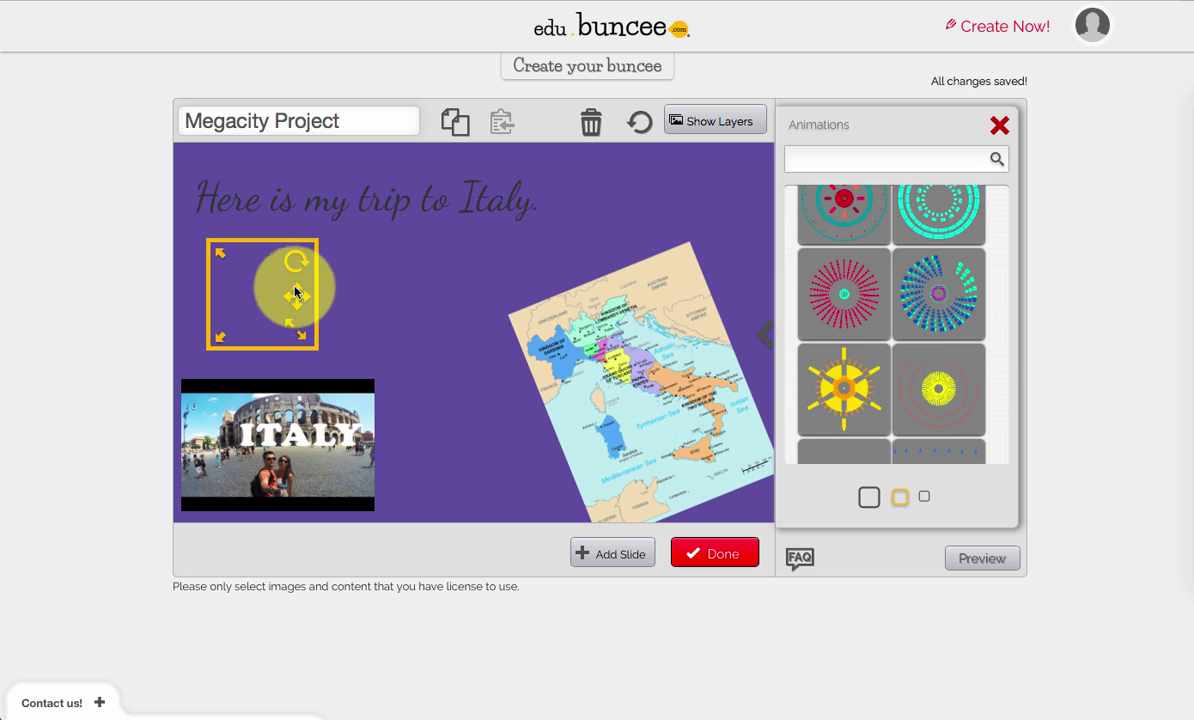
left_click(1003, 128)
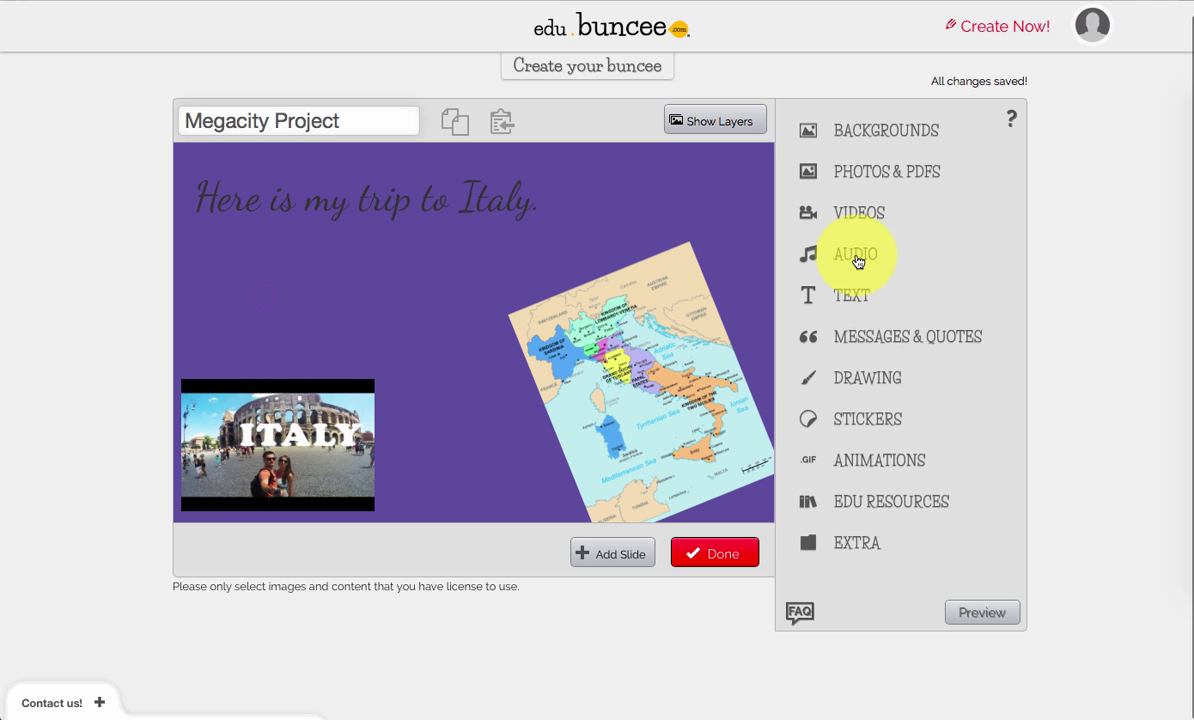
Record a roughly 12-second voice clip with the AUDIO recorder, allowing microphone access.
left_click(857, 258)
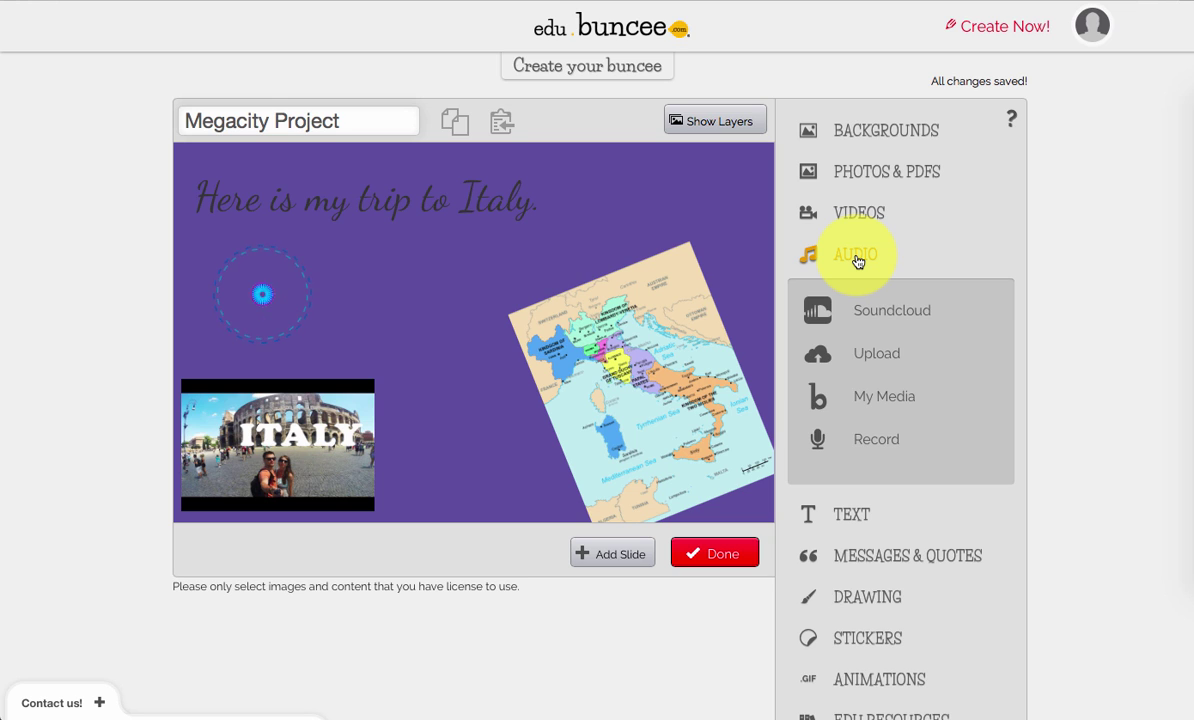
left_click(877, 445)
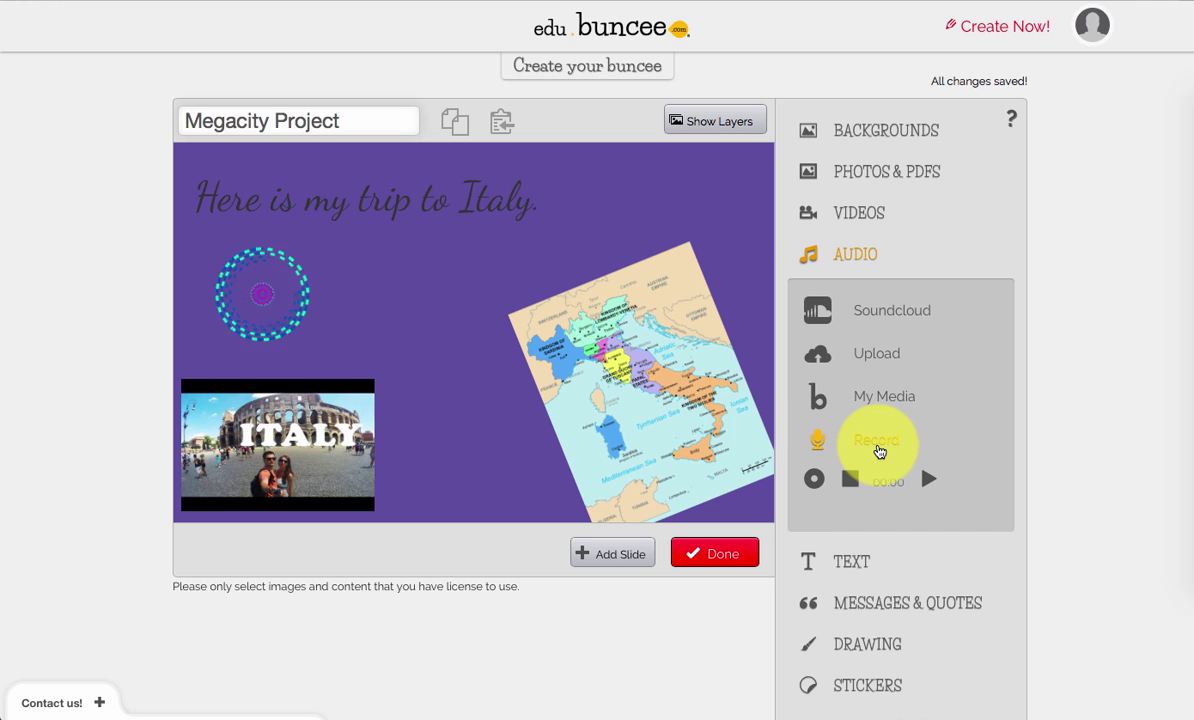
left_click(814, 483)
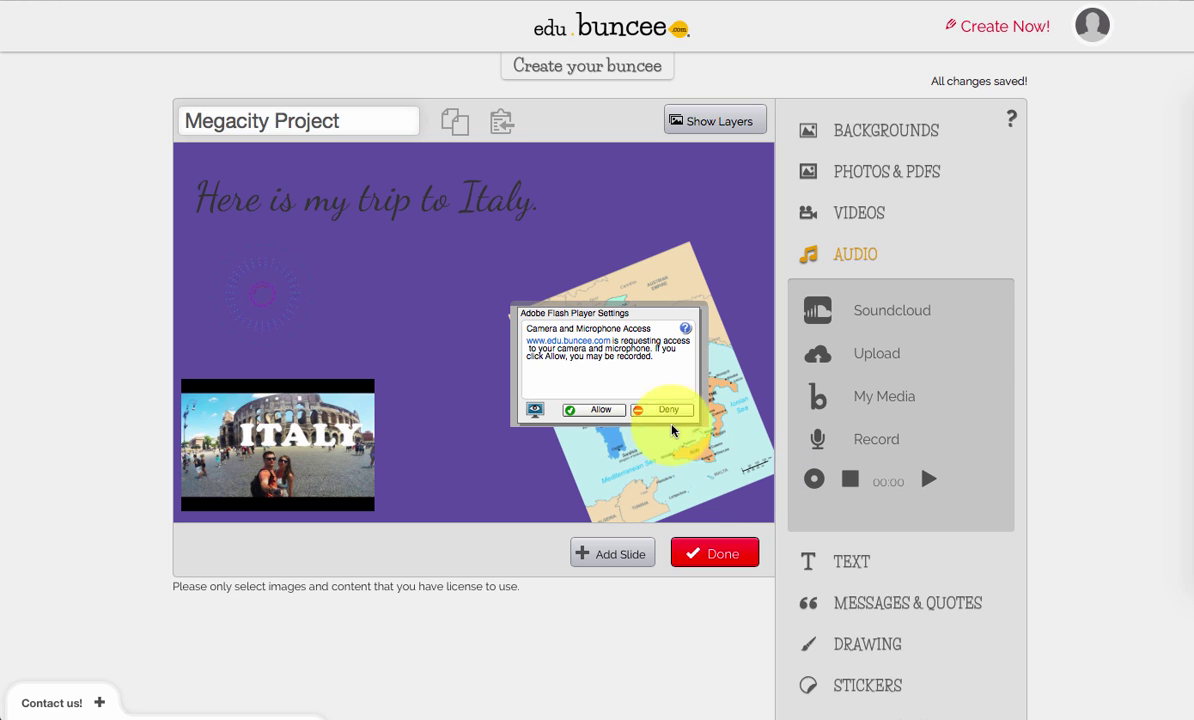
left_click(604, 412)
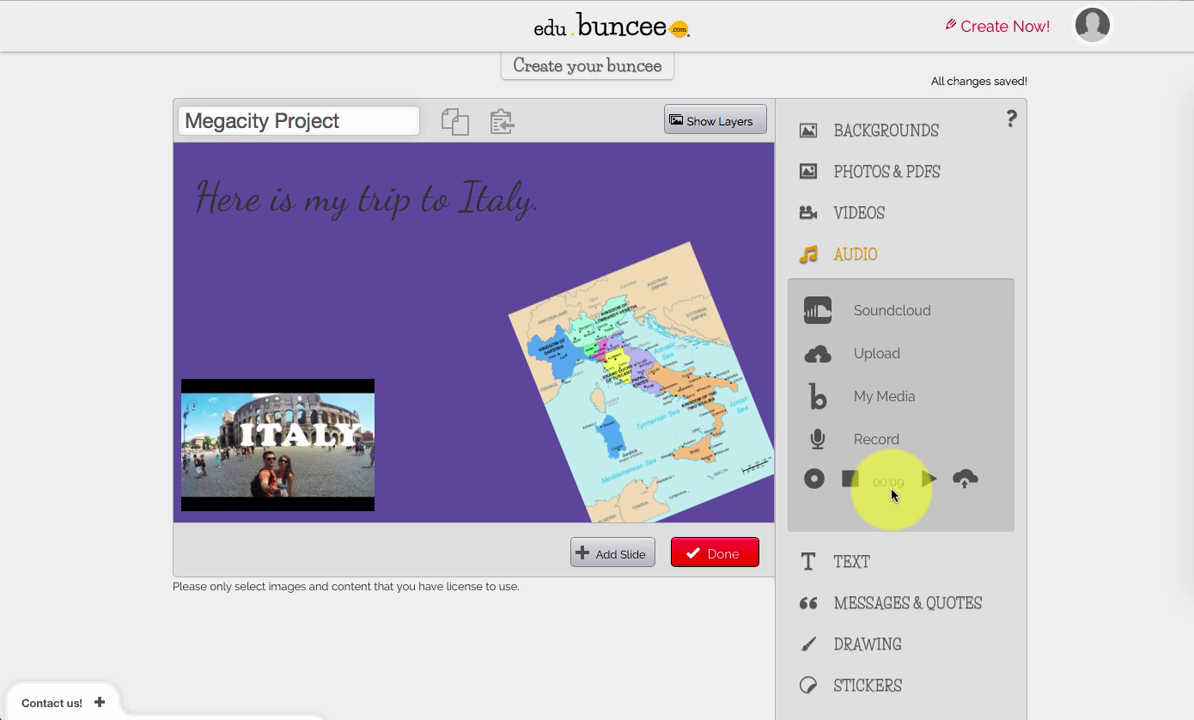
left_click(850, 480)
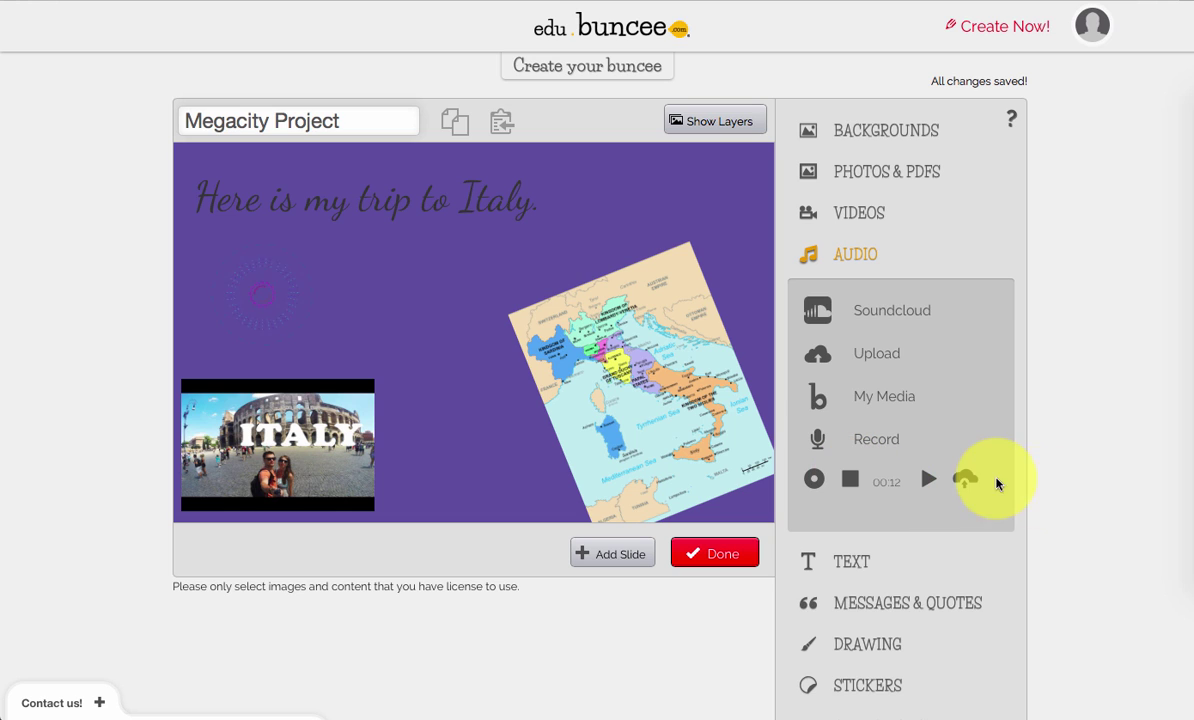
Upload the recorded clip to the slide with the title 'name'.
left_click(966, 481)
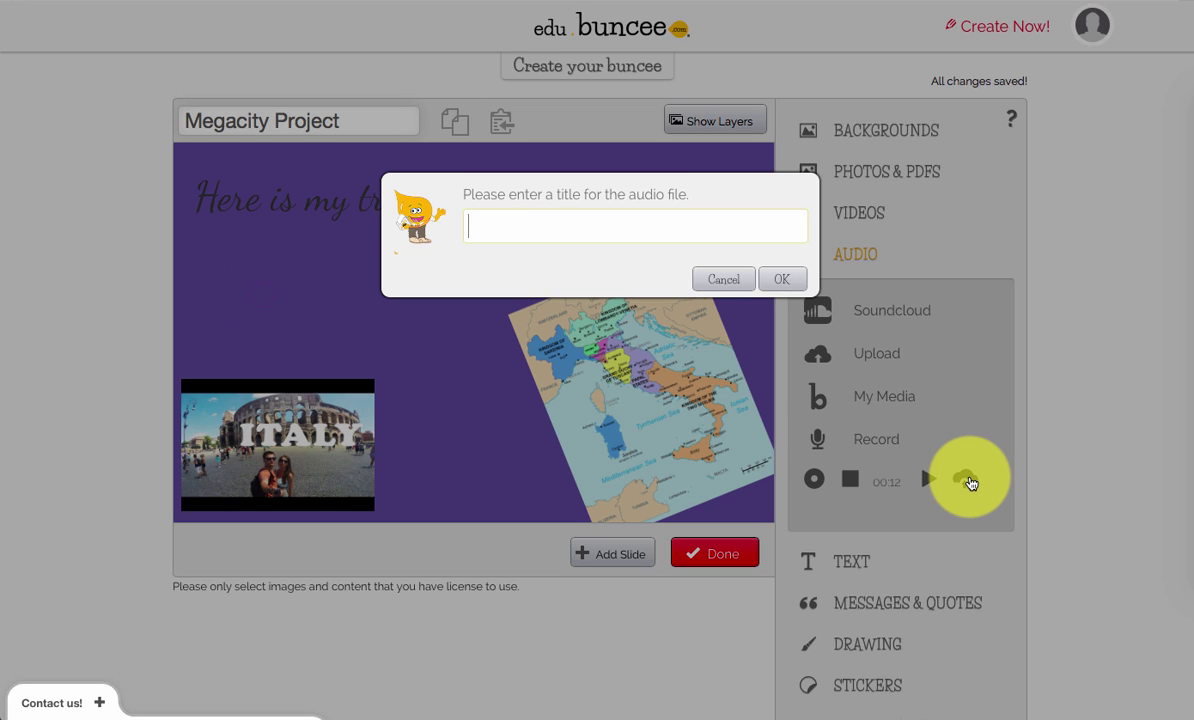
type("name")
left_click(785, 282)
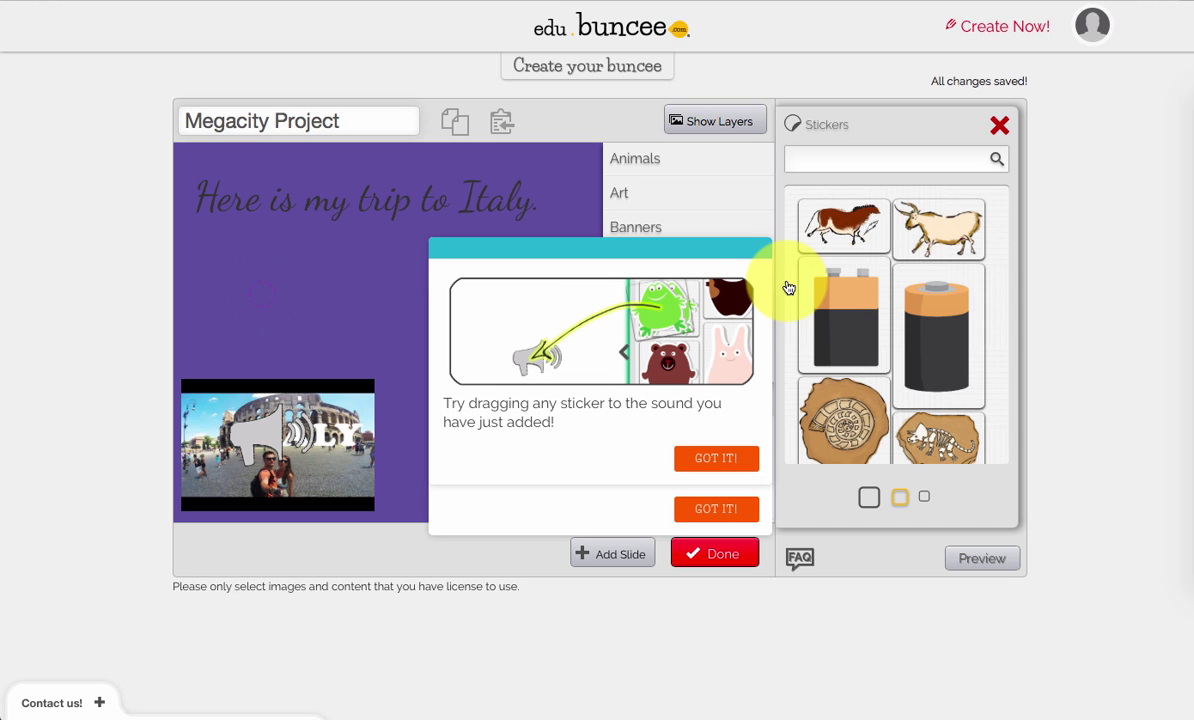
Dismiss the sticker tip, then shrink the megaphone icon and move it to the top-right corner.
left_click(727, 476)
left_click(730, 460)
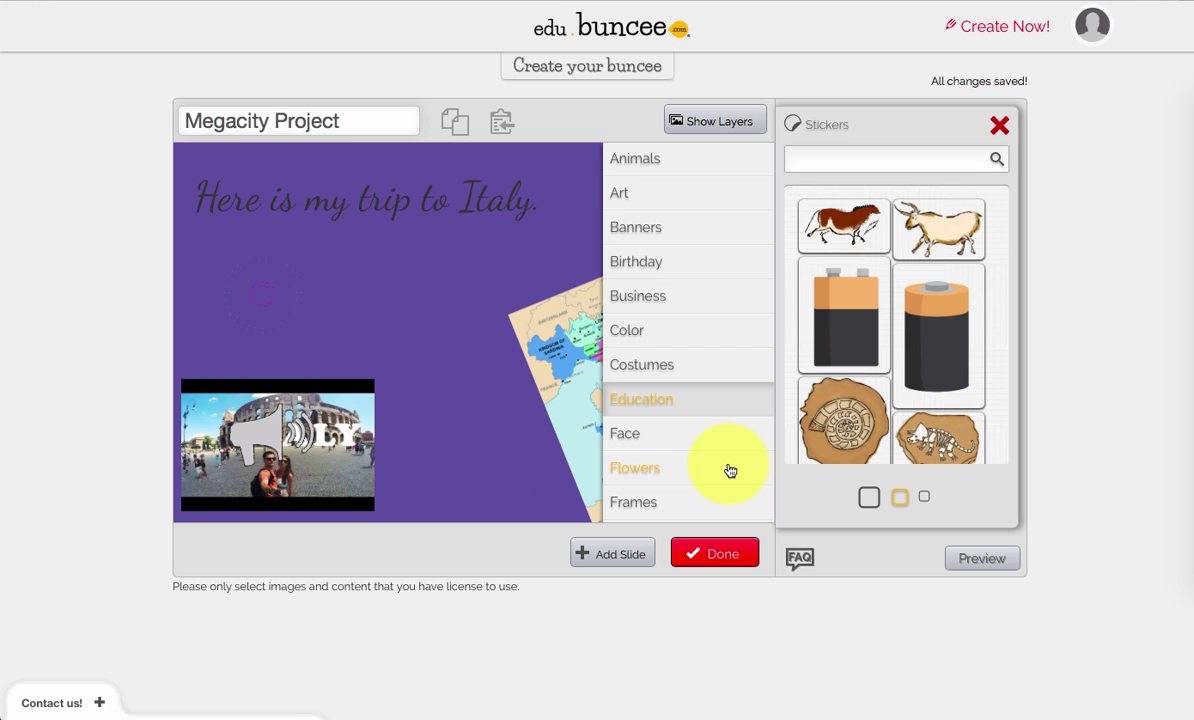
left_click_drag(813, 218, 701, 193)
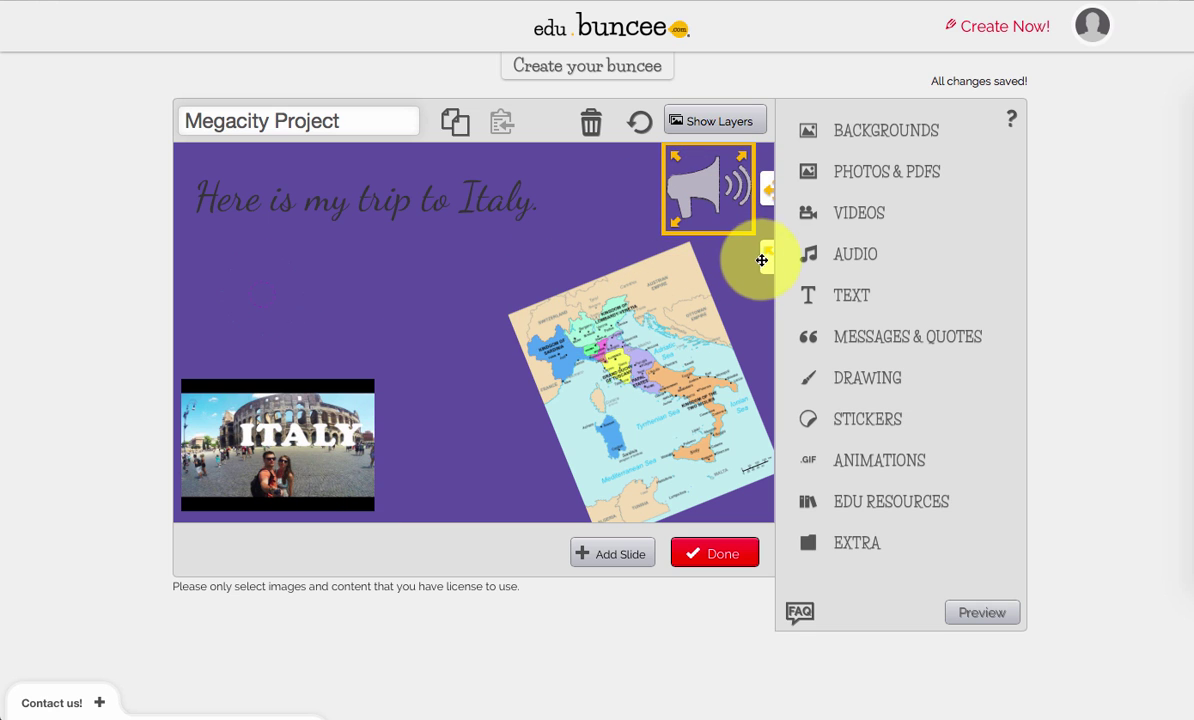
left_click_drag(773, 258, 765, 227)
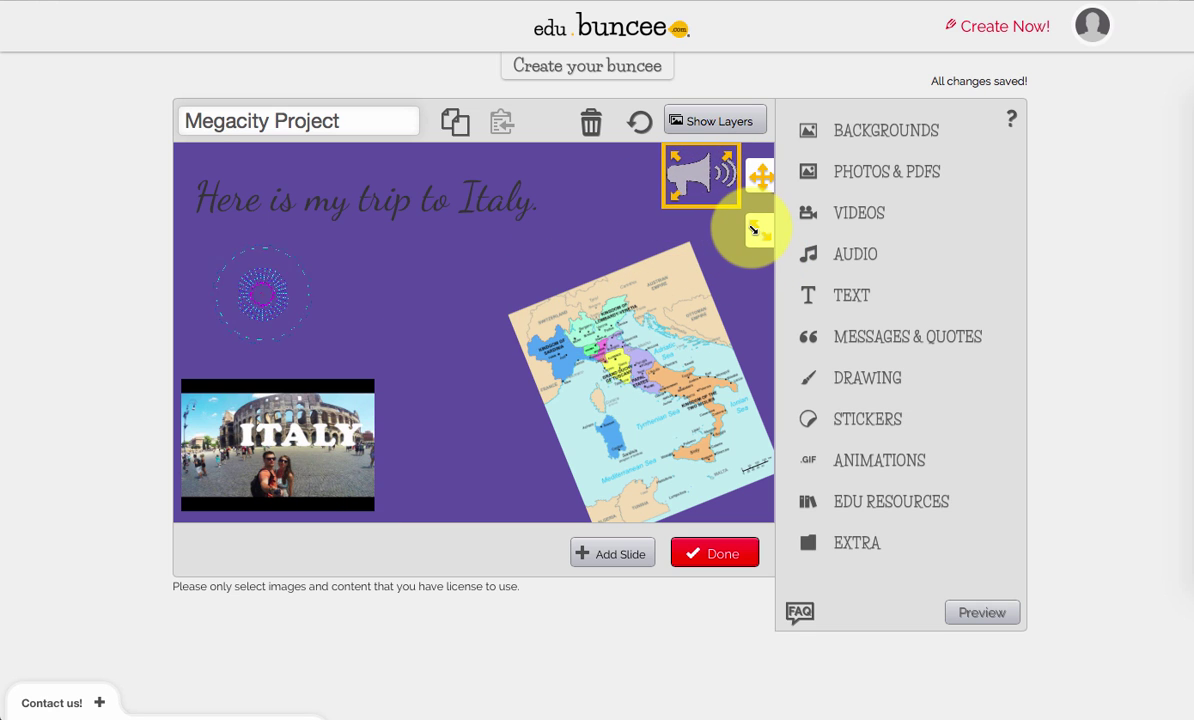
left_click_drag(771, 180, 772, 183)
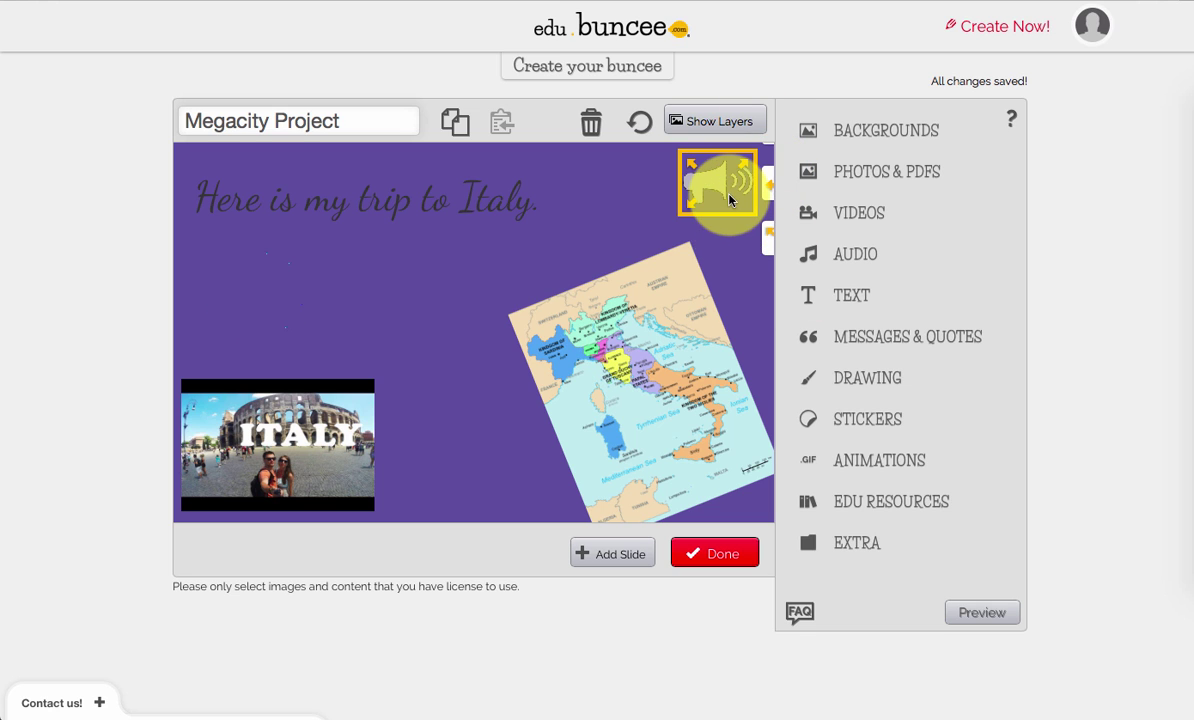
left_click(737, 278)
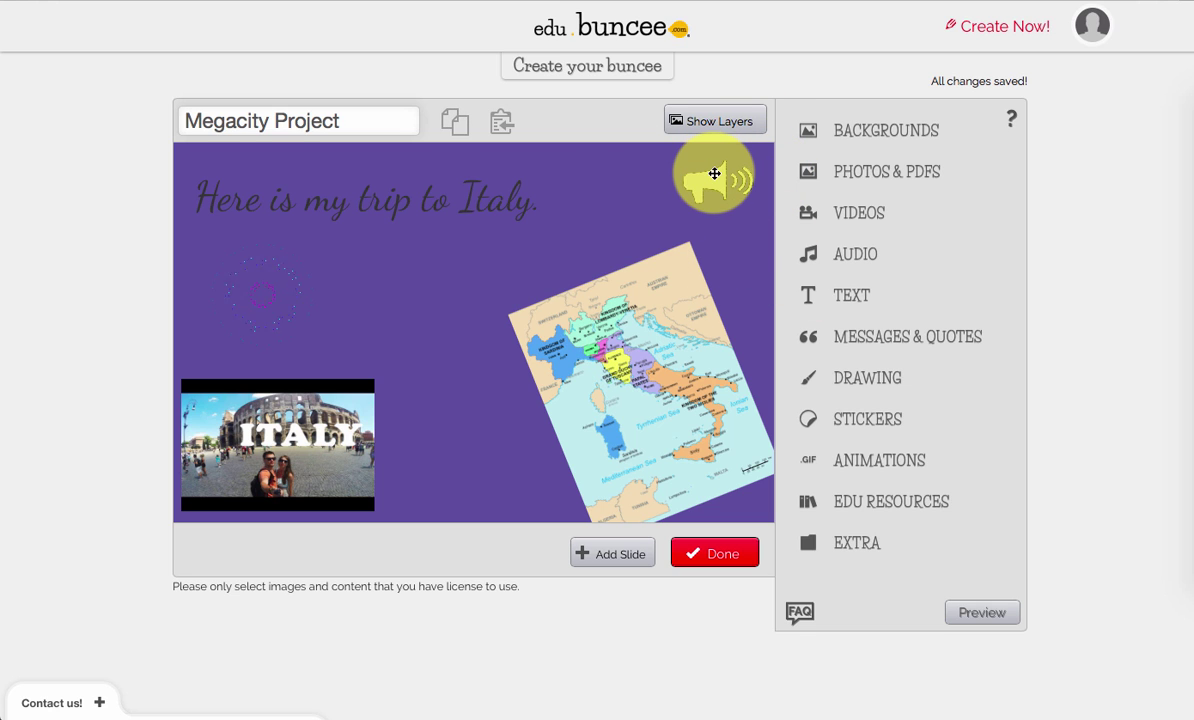
left_click(714, 174)
Preview the slide full screen, then move the tilted Italy map left toward the centre.
left_click(983, 618)
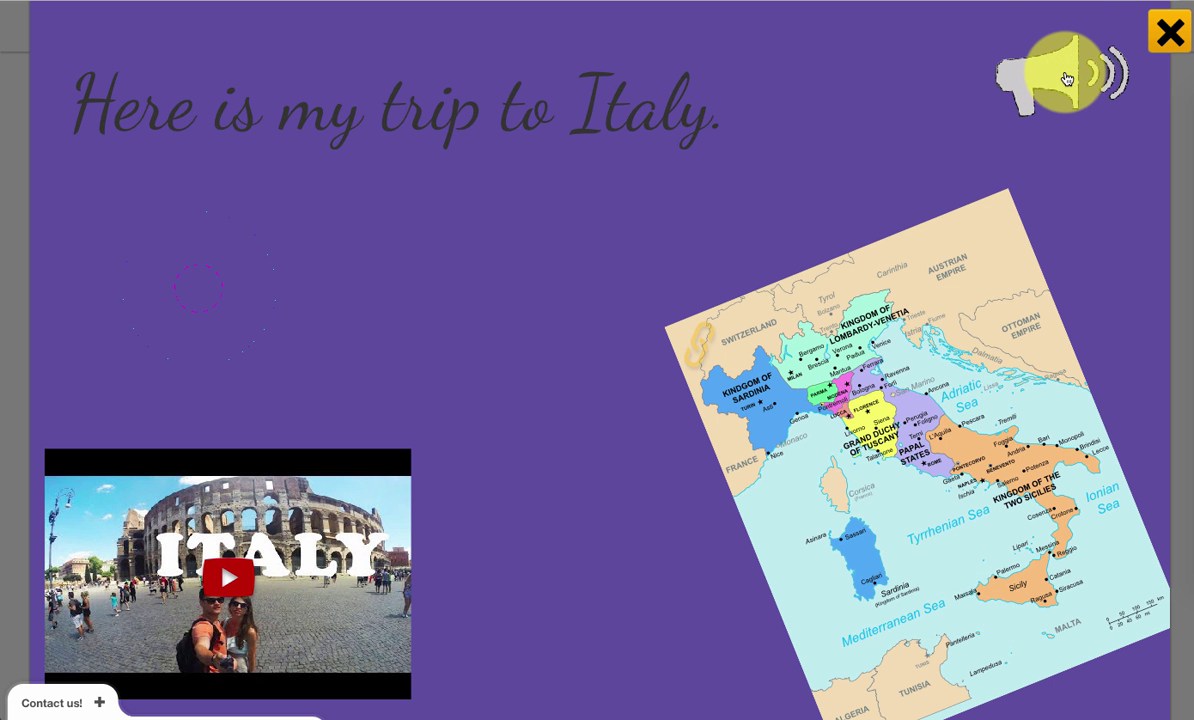
left_click(1164, 33)
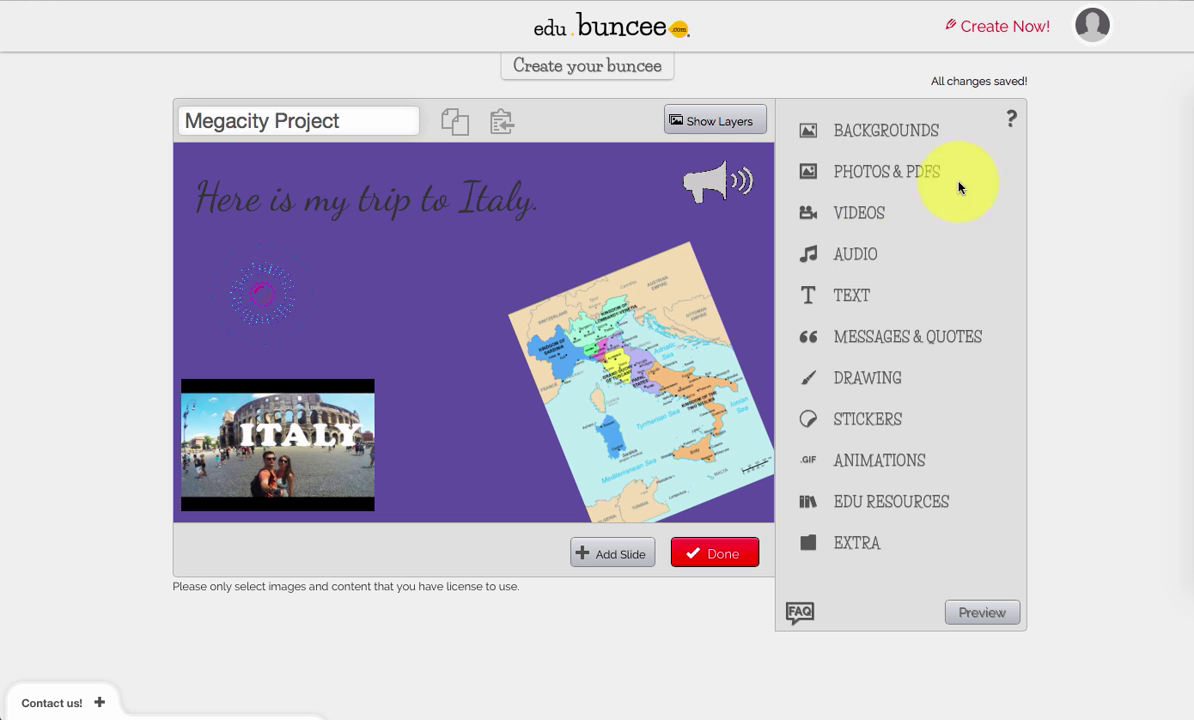
left_click_drag(674, 381, 567, 372)
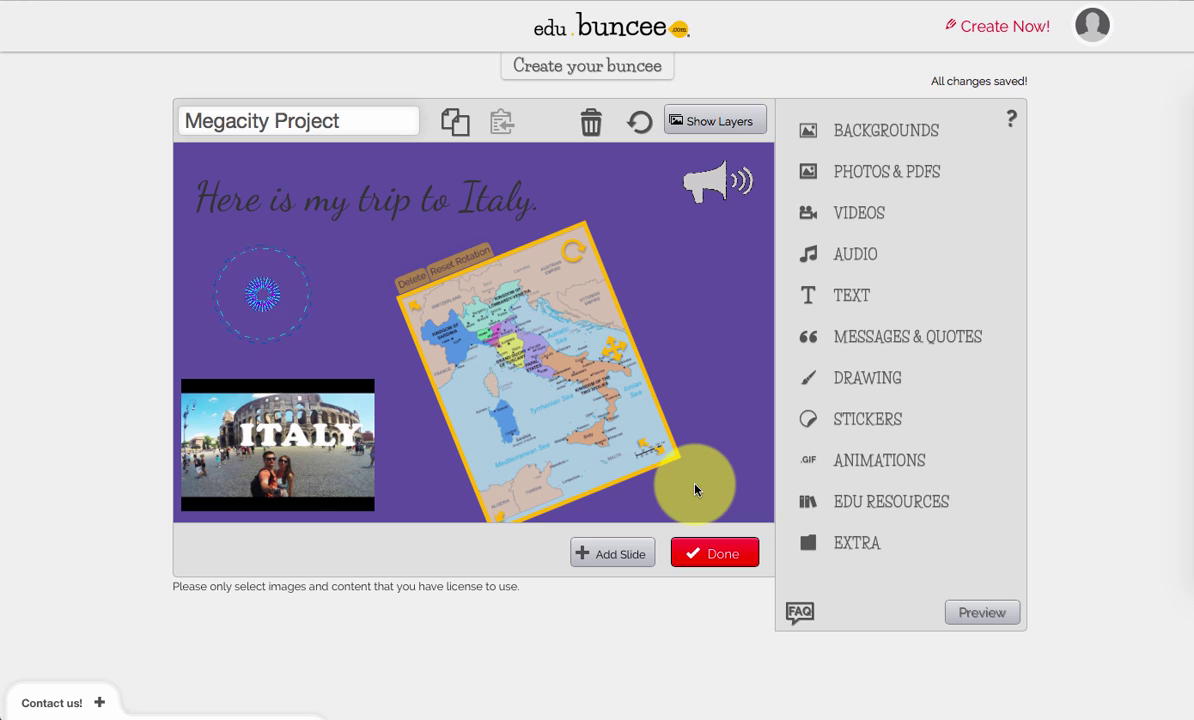
Insert a QR code from EXTRA, shrink it, and place it at the bottom-right corner.
left_click(871, 552)
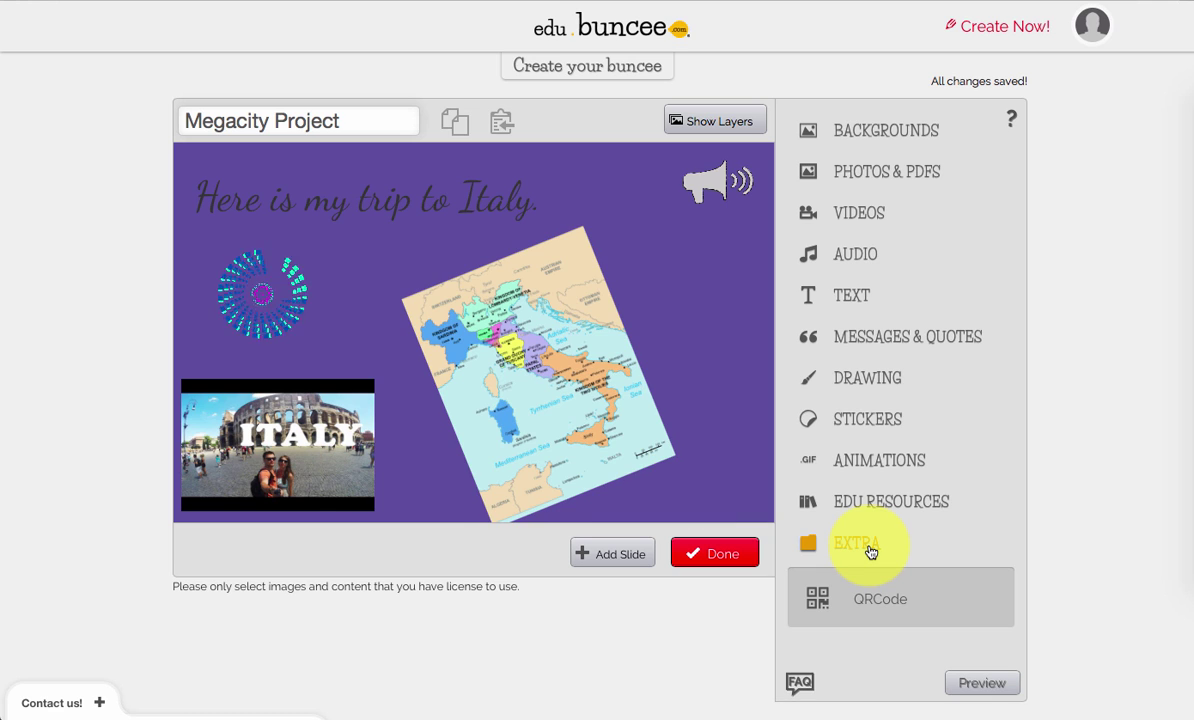
left_click(875, 605)
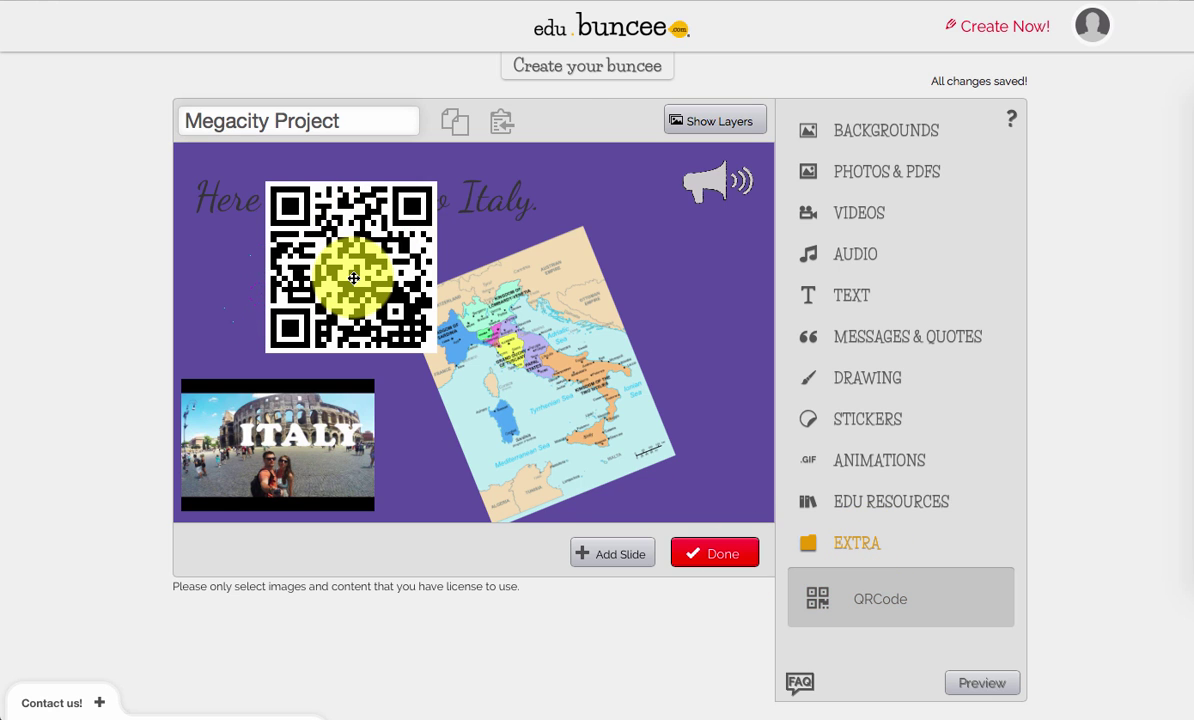
left_click(353, 277)
left_click_drag(267, 187, 368, 300)
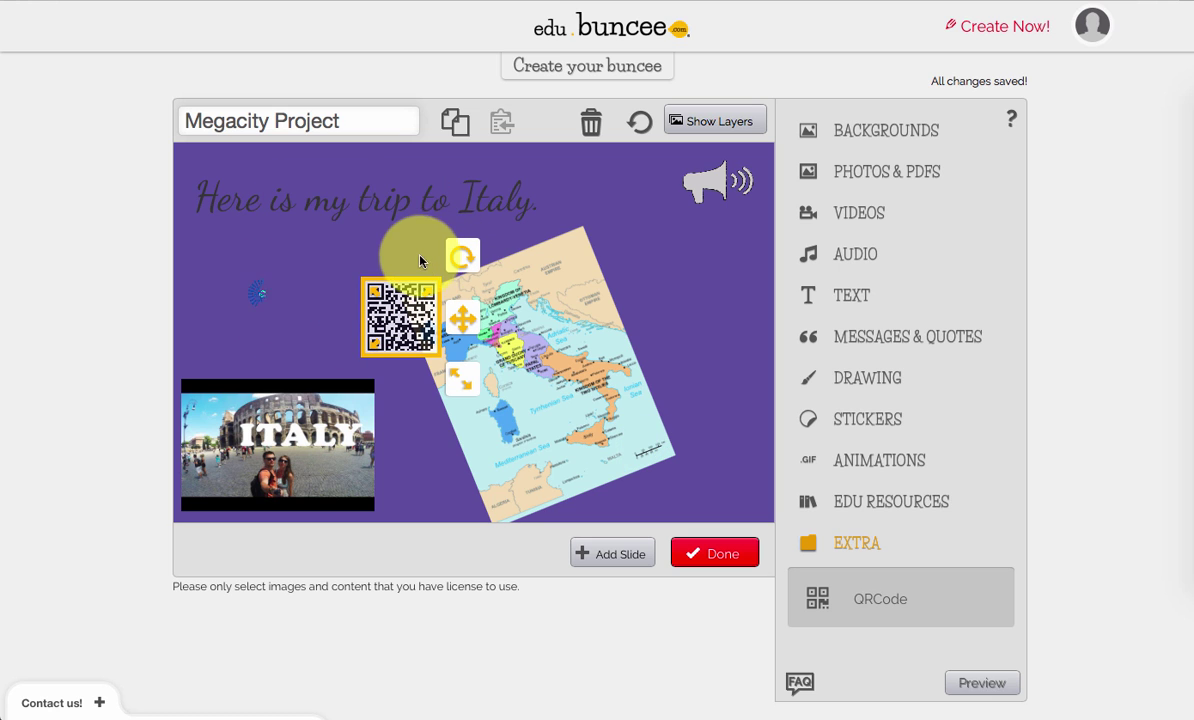
left_click_drag(463, 318, 793, 479)
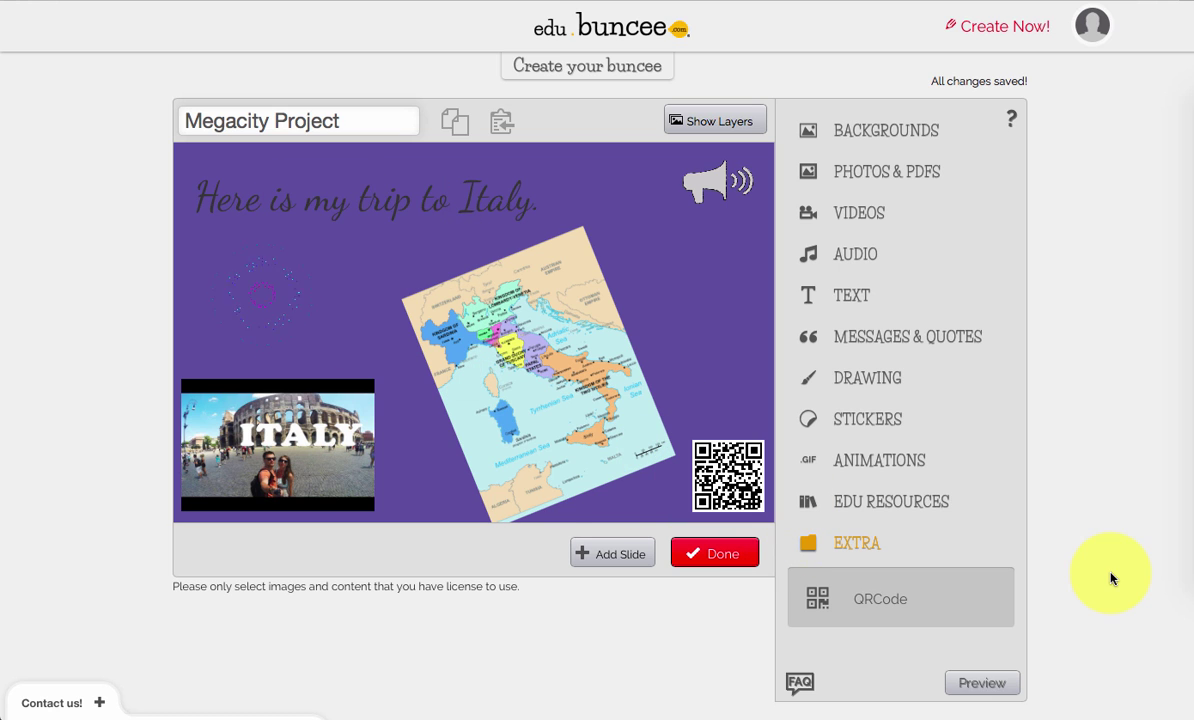
Post the Megacity Project buncee under the Social Studies category and view its posted page.
left_click(737, 562)
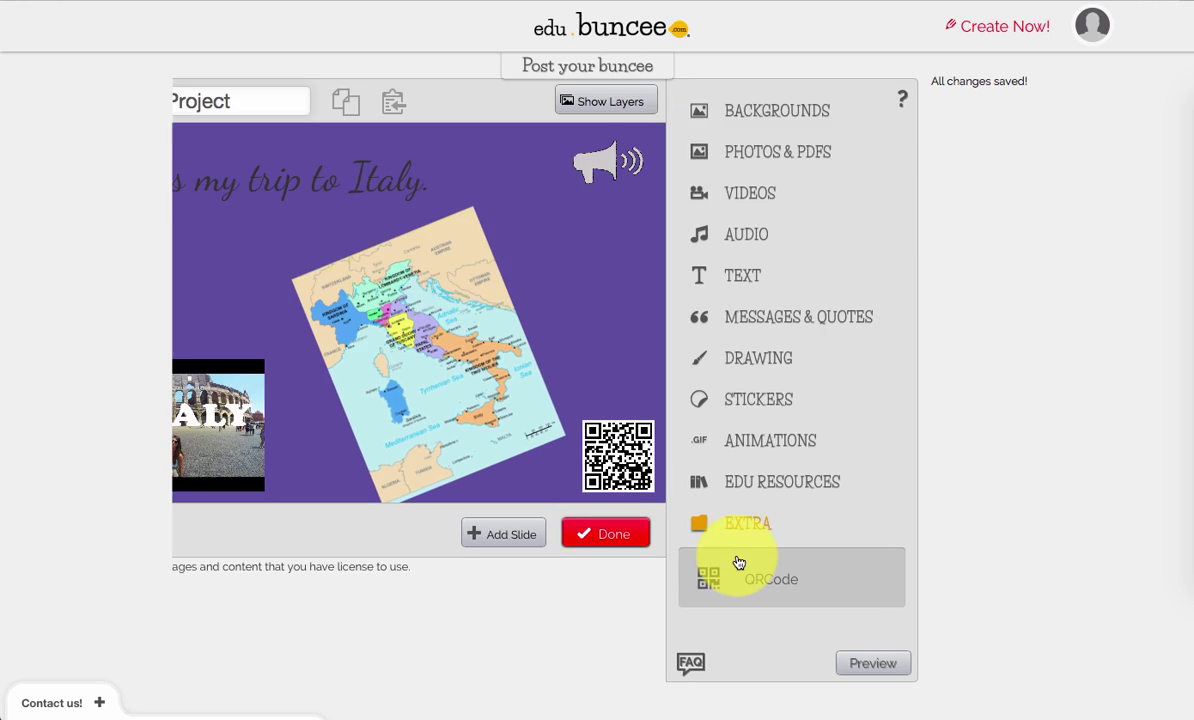
left_click(833, 176)
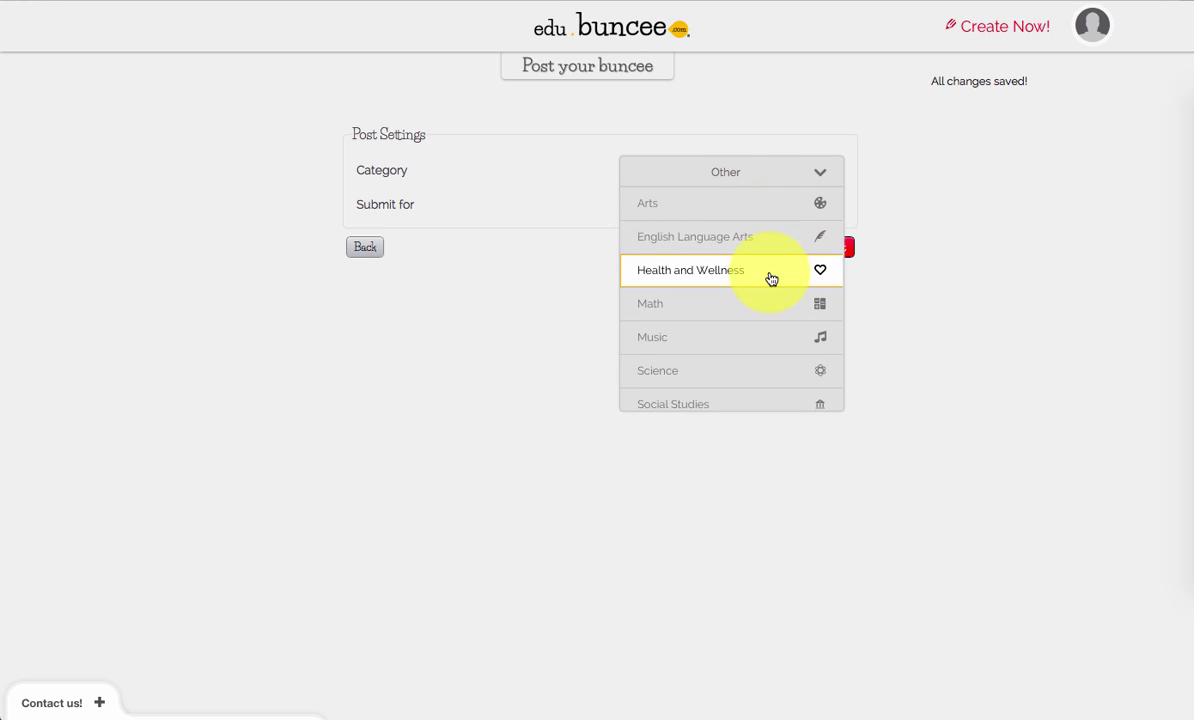
scroll(750, 360, "down", 1)
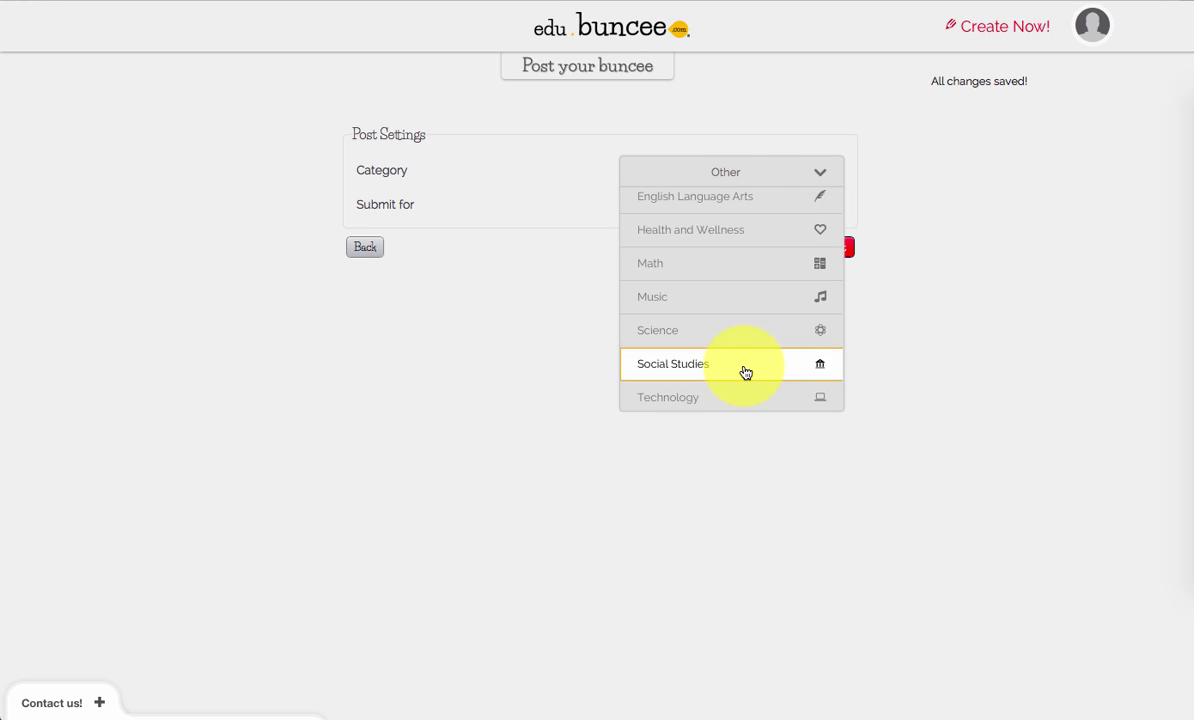
left_click(748, 369)
left_click(834, 248)
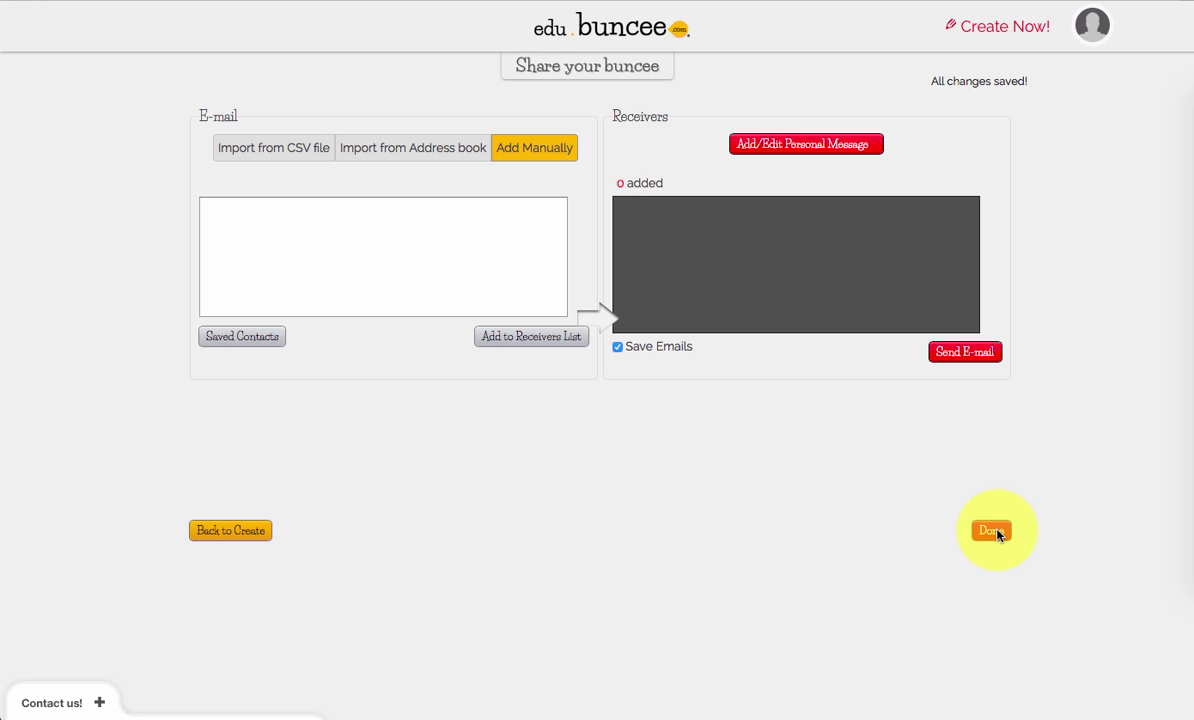
left_click(993, 531)
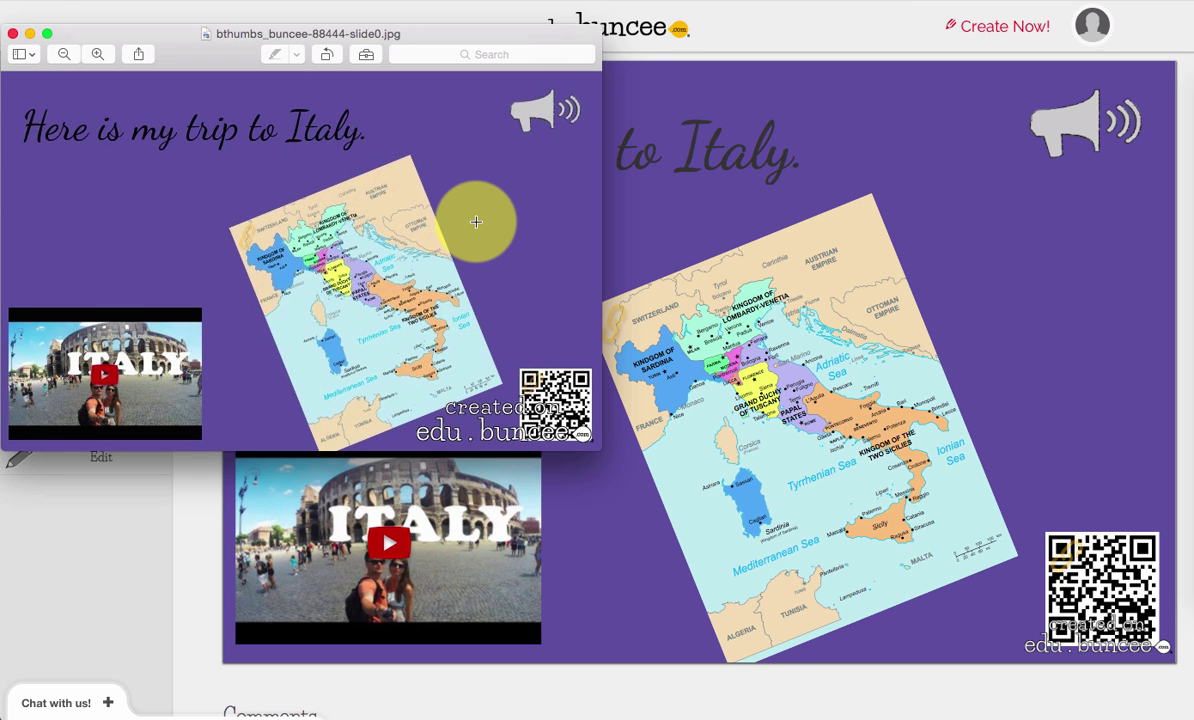
Open the Print dialog for the exported slide image with Cmd+P.
key("super+p")
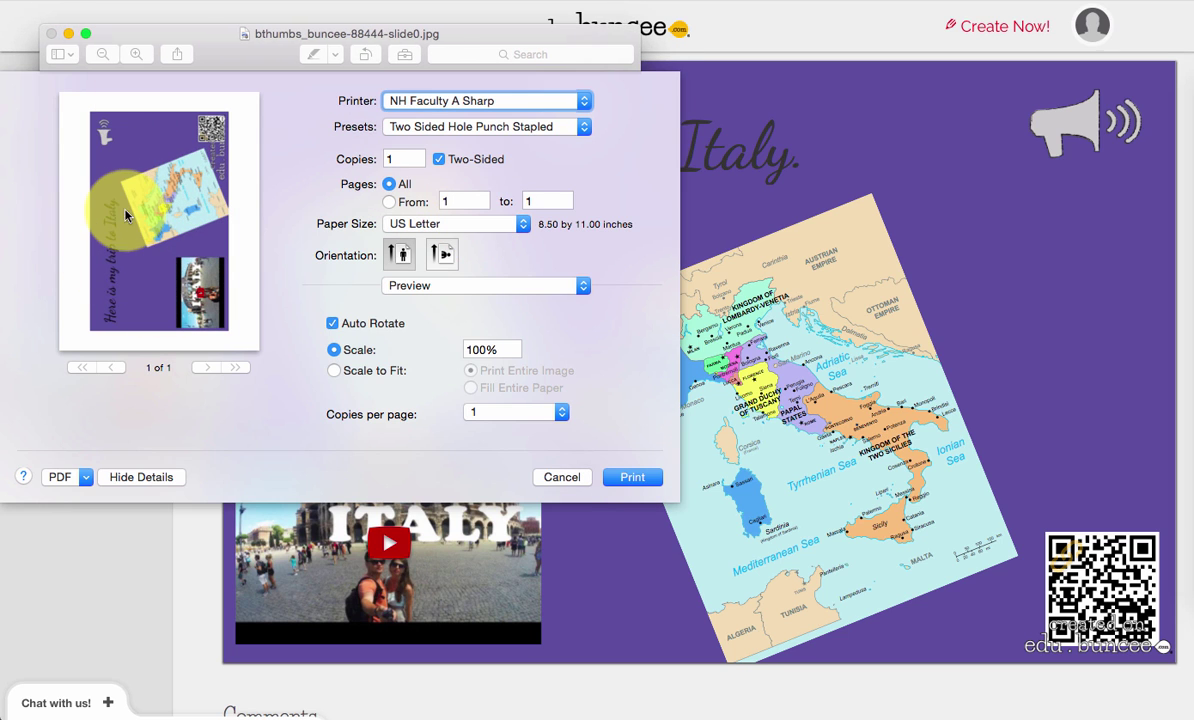